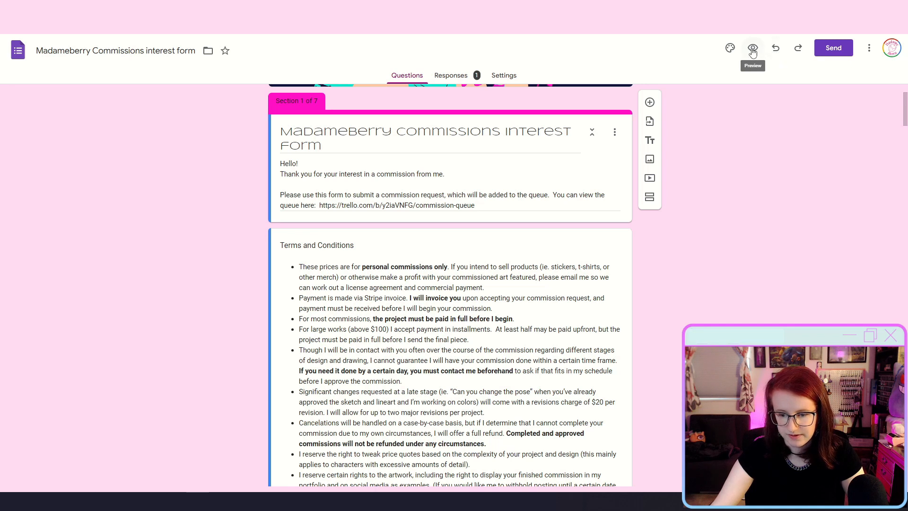
- Review the commission form's preview and the introduction in section 1, including the description with the Trello queue link
scroll(256, 197, down, 6)
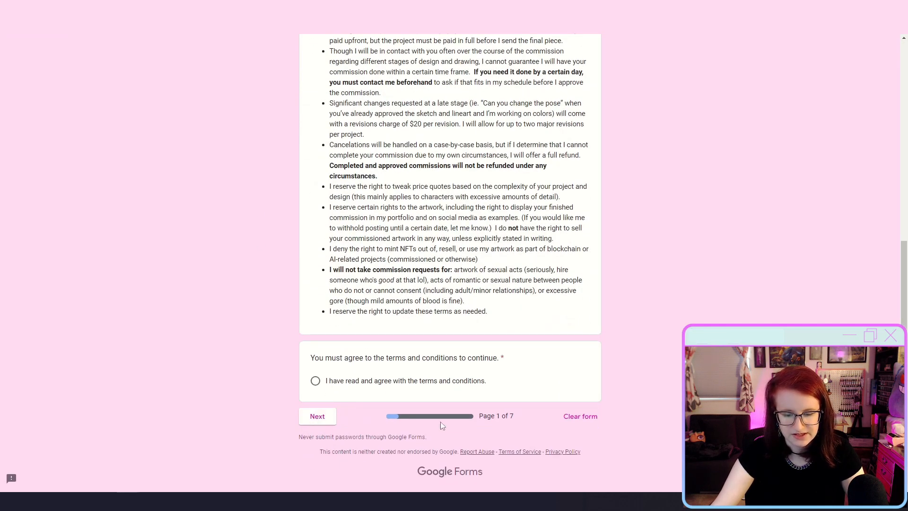
scroll(195, 280, down, 2)
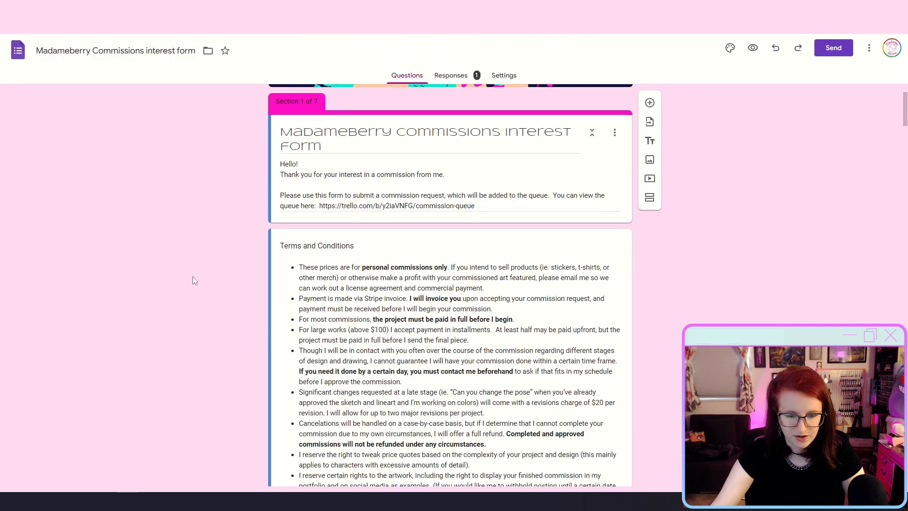
scroll(193, 265, up, 2)
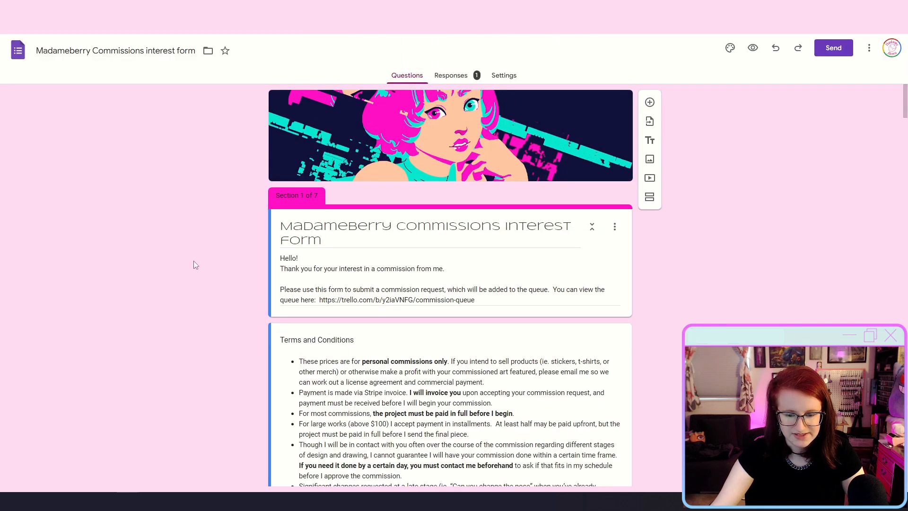
scroll(232, 209, down, 2)
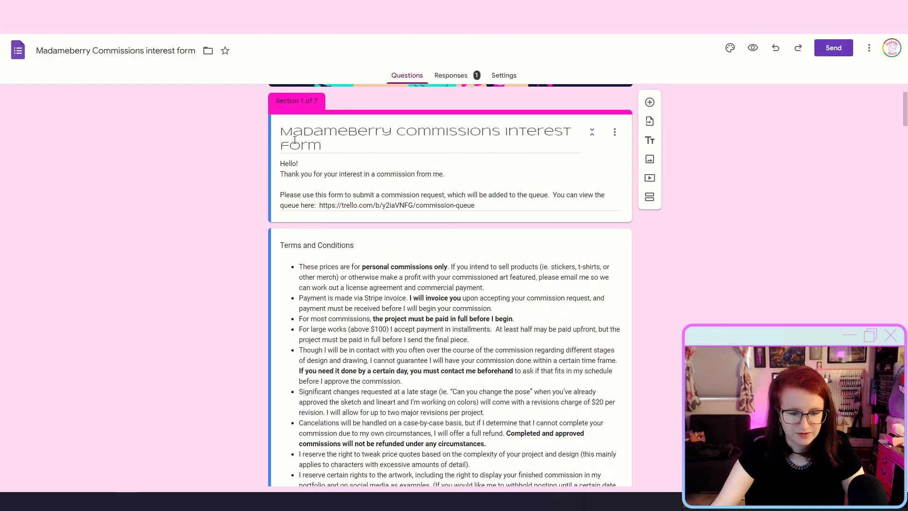
click(321, 203)
click(441, 207)
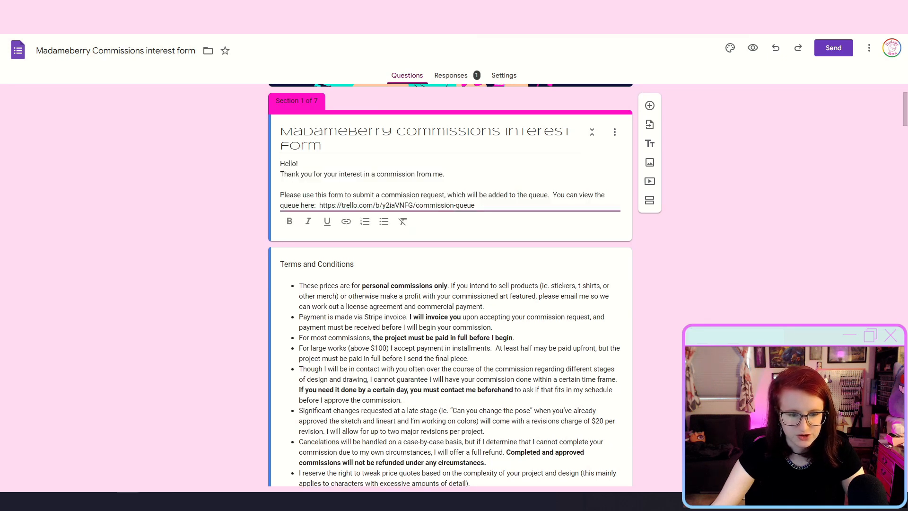
key(ctrl+Tab)
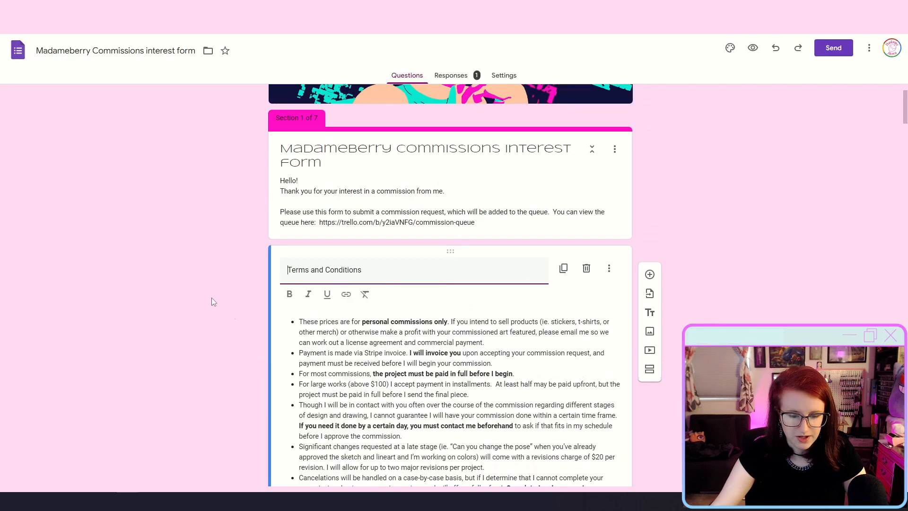
- Review the Terms and Conditions and the required agreement question in both the form editor and the preview
scroll(192, 234, down, 4)
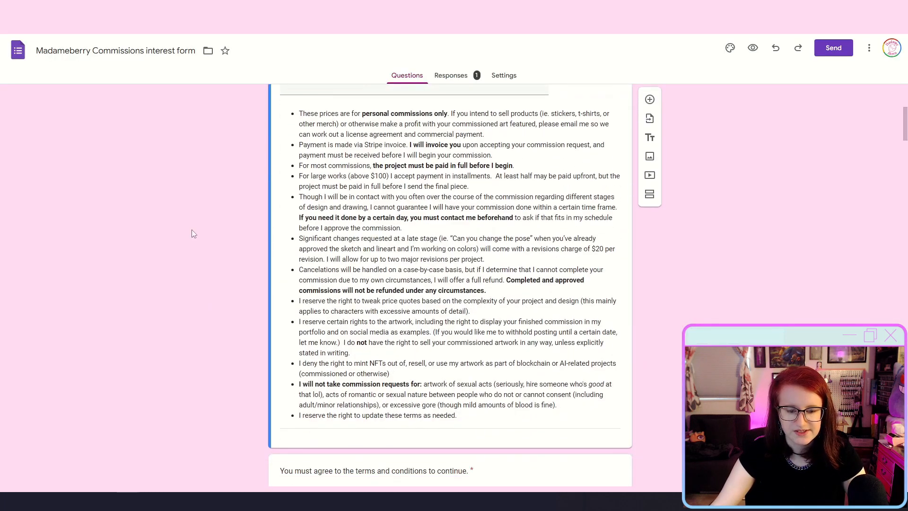
scroll(191, 234, up, 1)
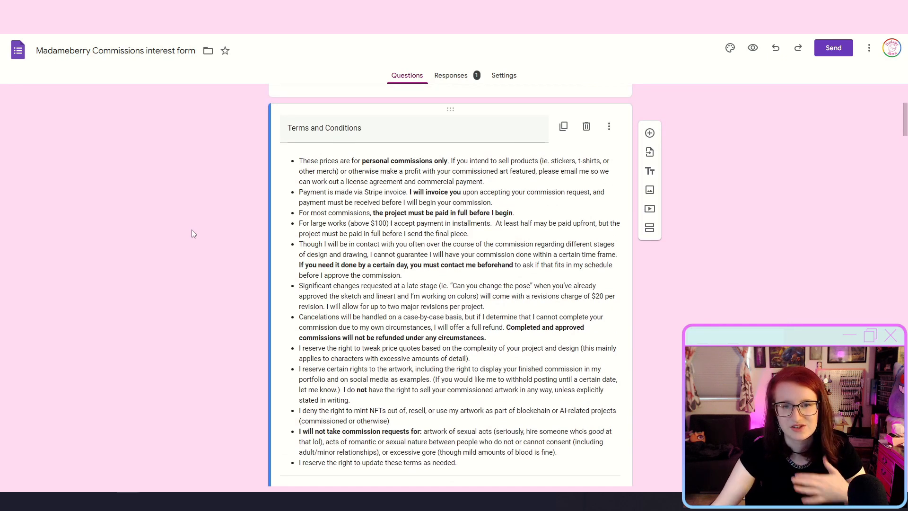
scroll(192, 233, down, 2)
scroll(191, 233, down, 1)
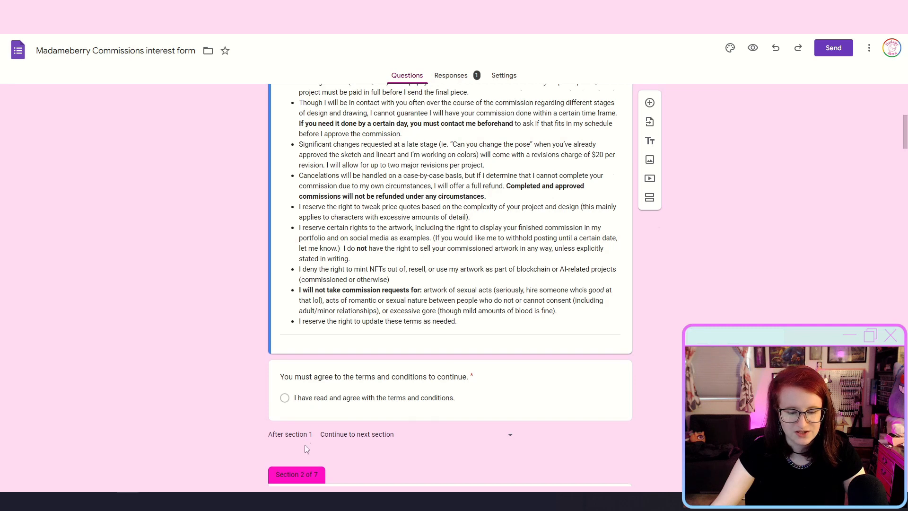
scroll(305, 443, up, 1)
key(ctrl+Tab)
scroll(254, 188, up, 8)
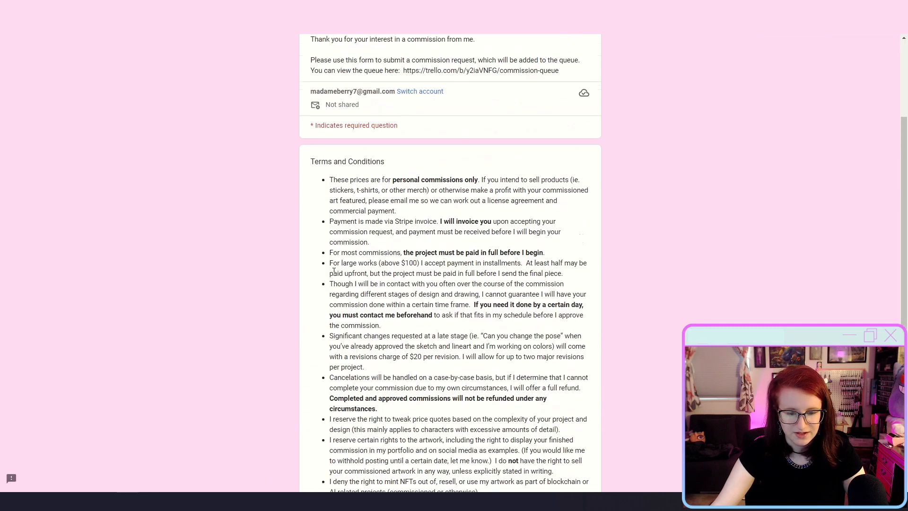
scroll(314, 138, down, 7)
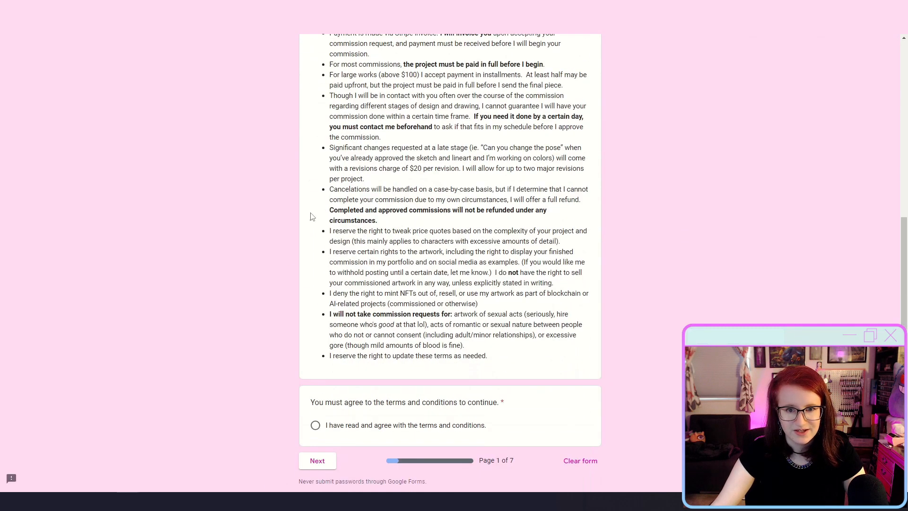
scroll(293, 380, down, 1)
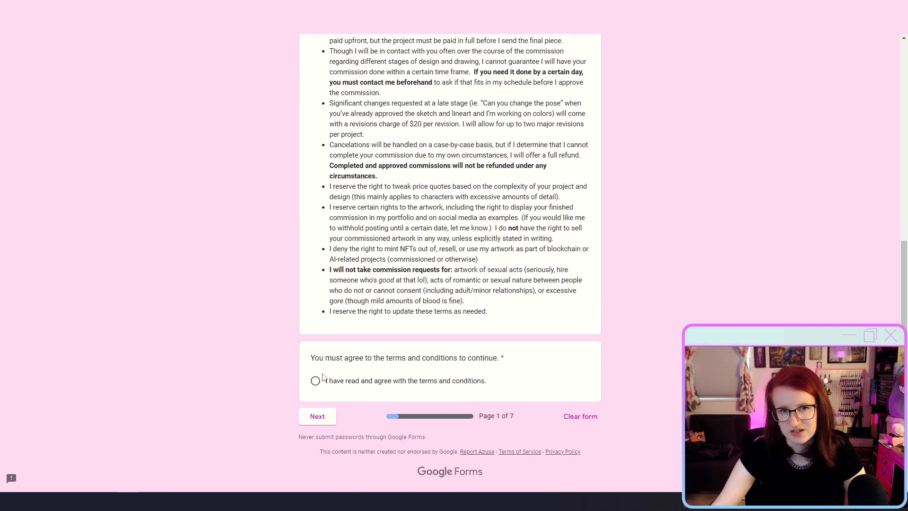
key(ctrl+Tab)
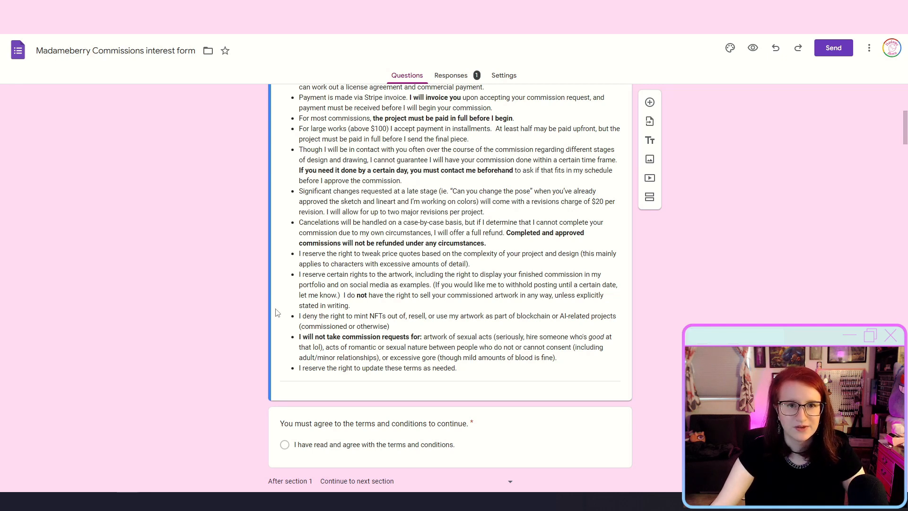
scroll(265, 303, up, 1)
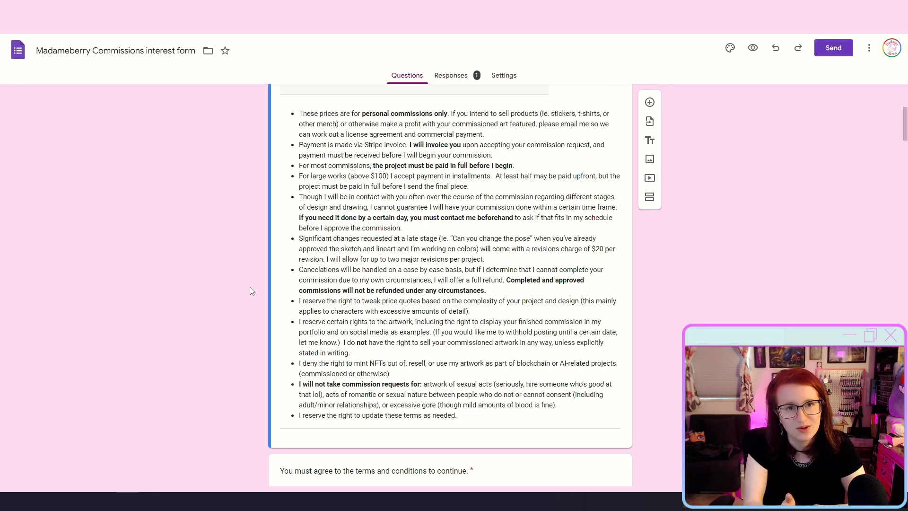
- Examine the Commission Application section, from the price examples image through the nickname, contact info, social media handle and livestream questions
scroll(213, 233, down, 5)
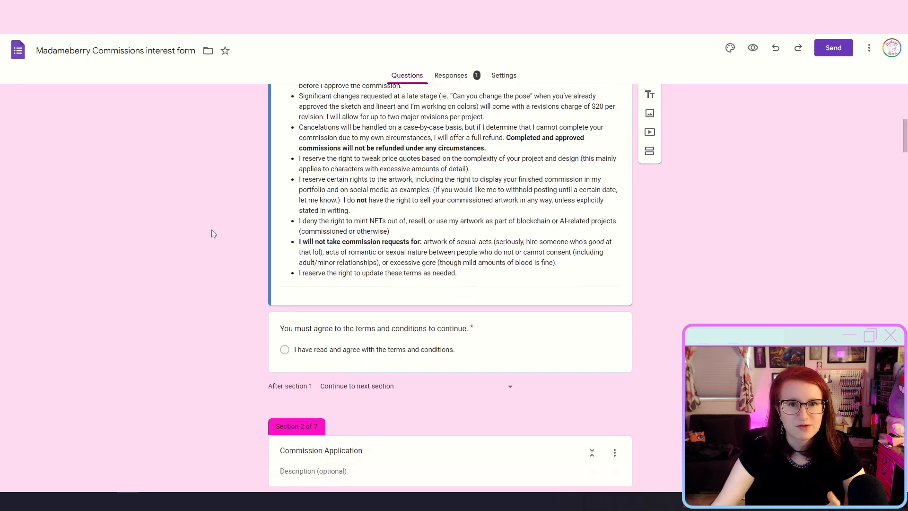
scroll(213, 233, down, 4)
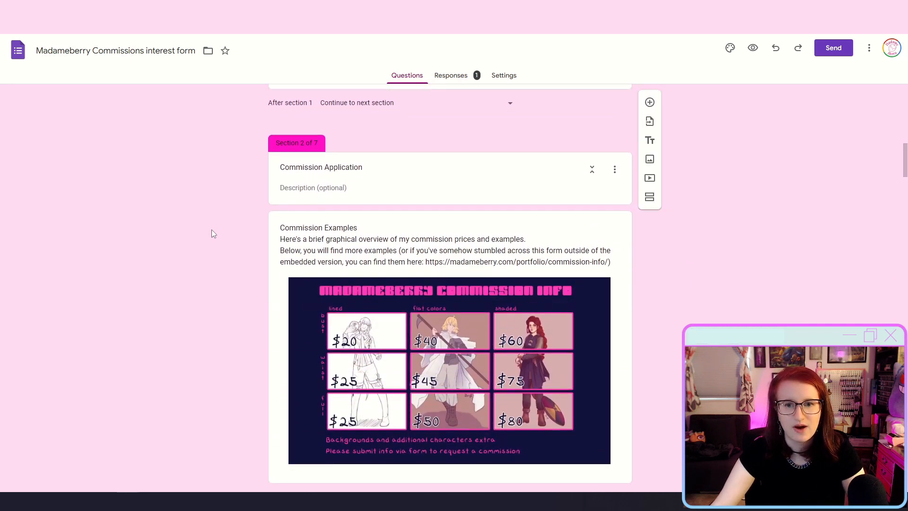
scroll(212, 233, down, 1)
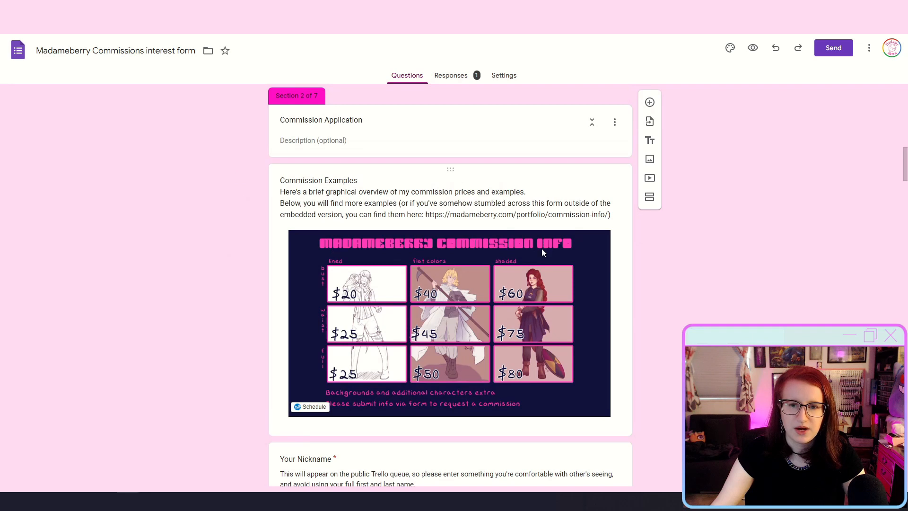
scroll(251, 308, down, 4)
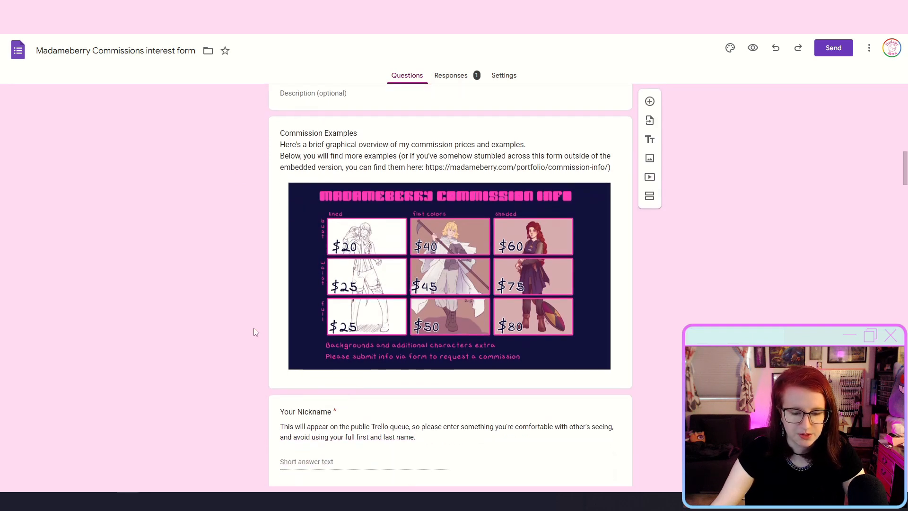
scroll(354, 246, down, 3)
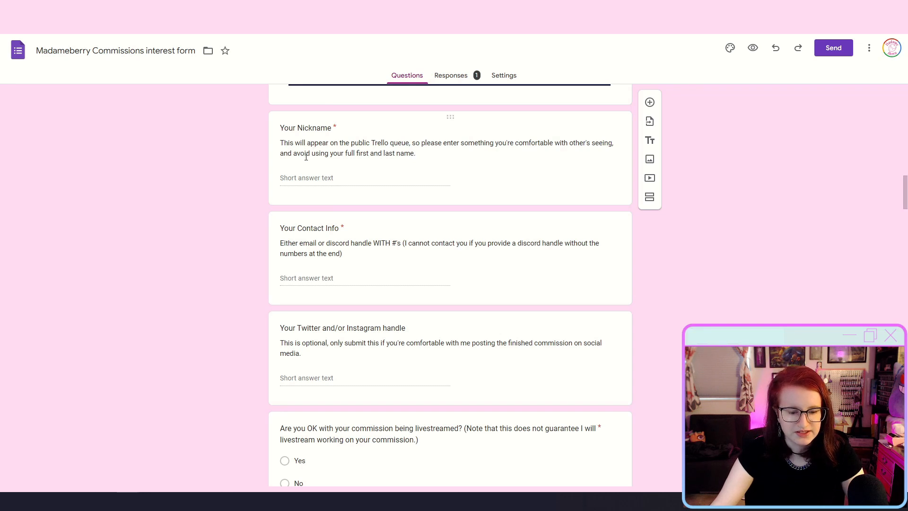
scroll(330, 163, up, 1)
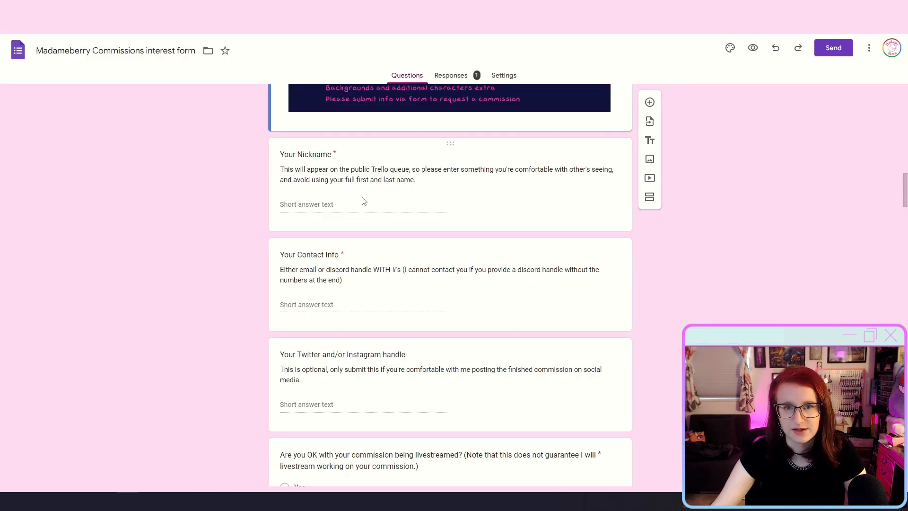
scroll(251, 217, down, 1)
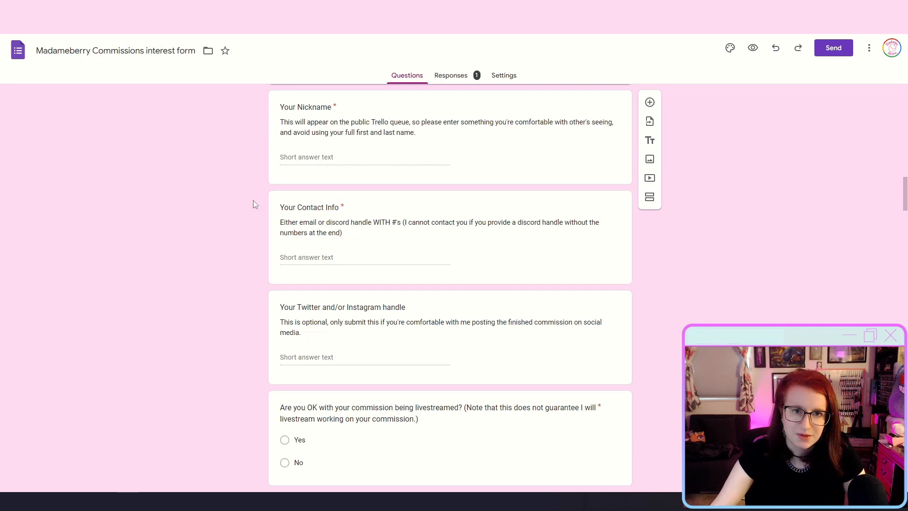
scroll(258, 205, down, 3)
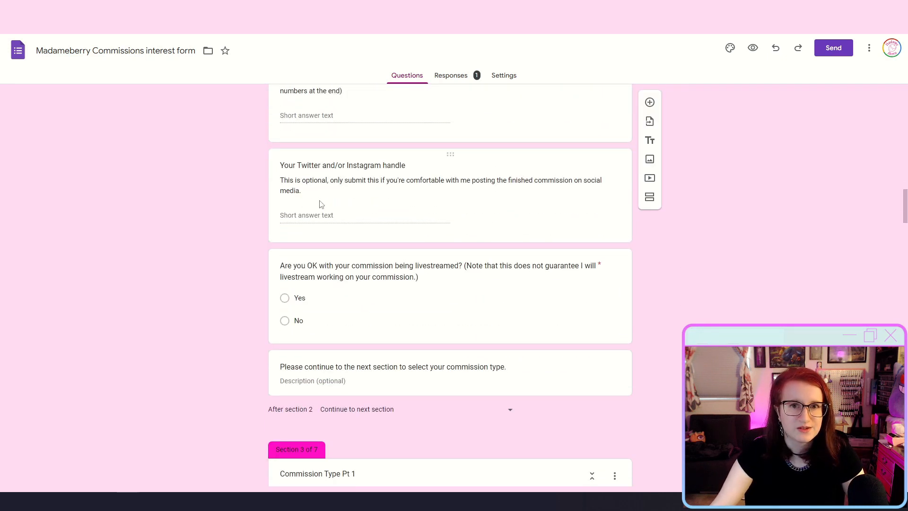
scroll(257, 240, down, 2)
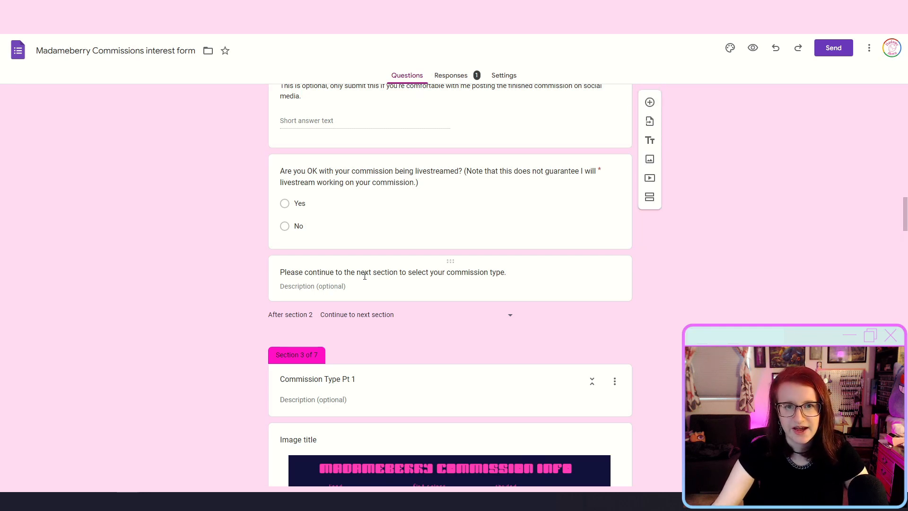
- Open the composition type question in section 3 and check which section each of the Bust, Waist and Full Body options leads to
scroll(364, 276, down, 5)
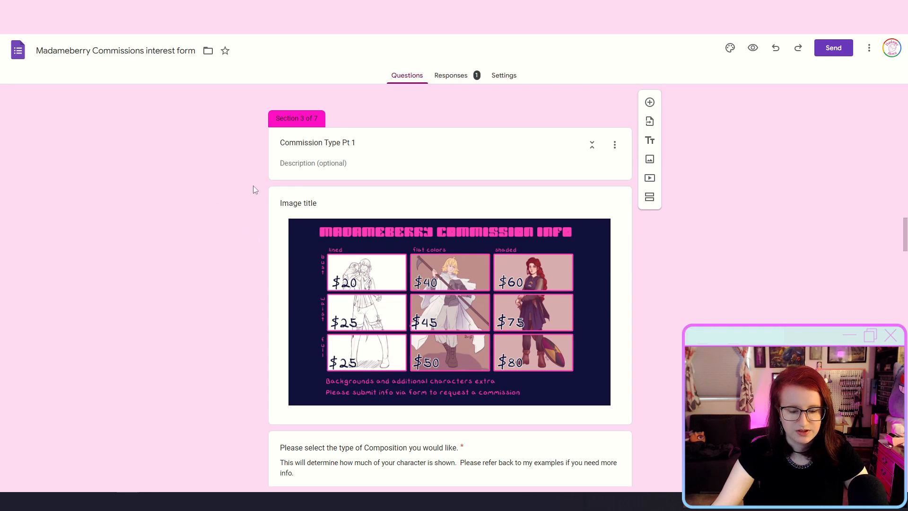
scroll(253, 185, down, 2)
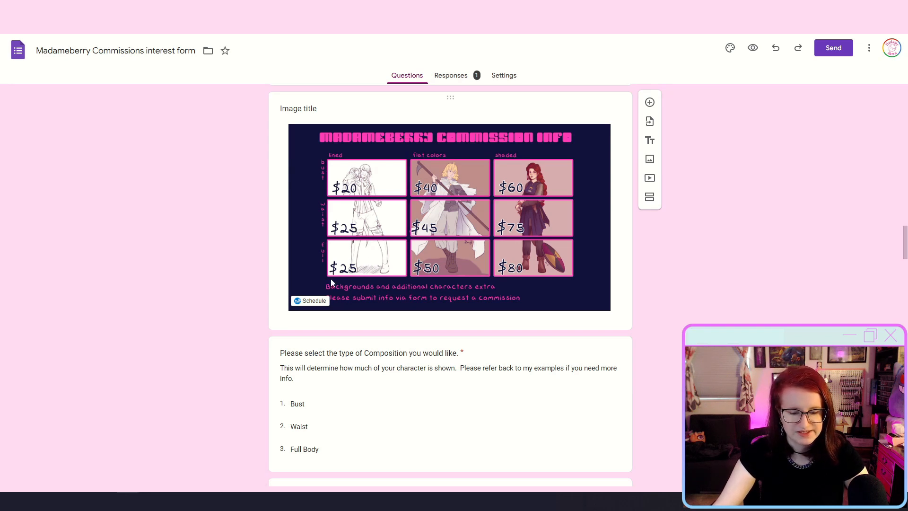
scroll(245, 348, down, 3)
scroll(273, 328, up, 1)
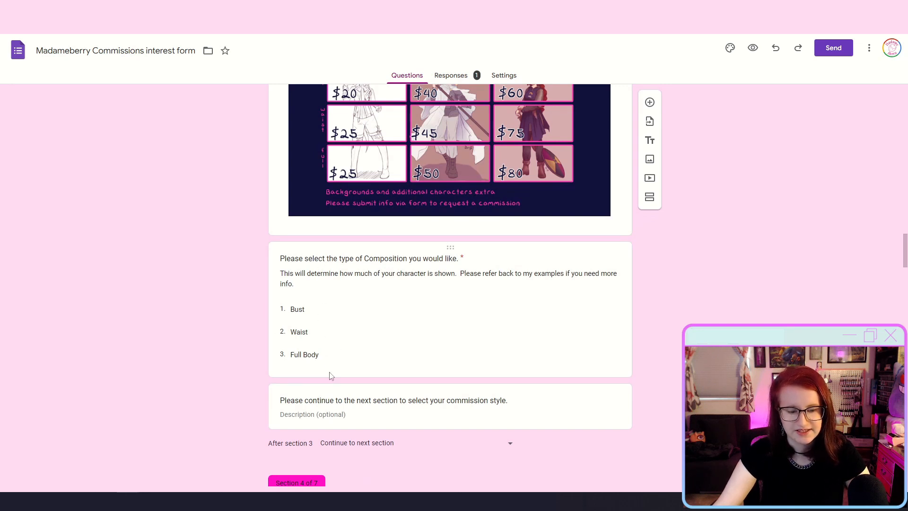
click(308, 329)
click(200, 299)
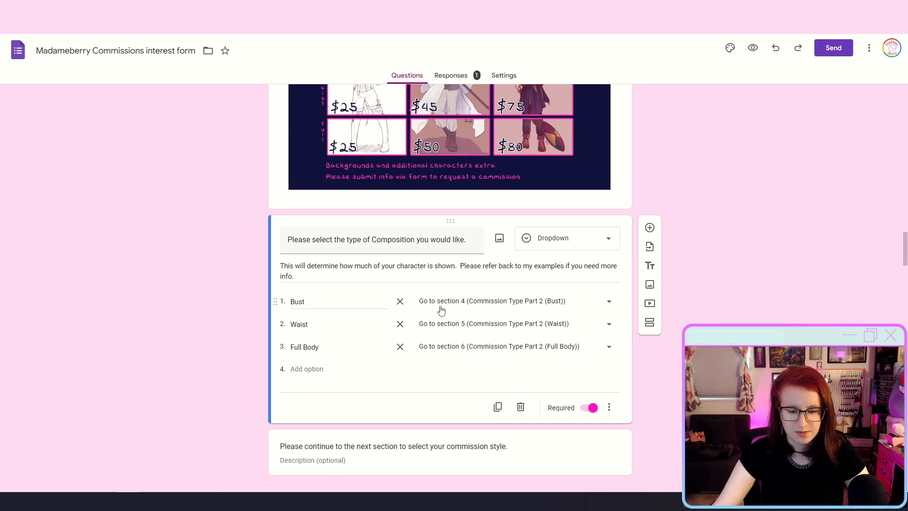
click(316, 298)
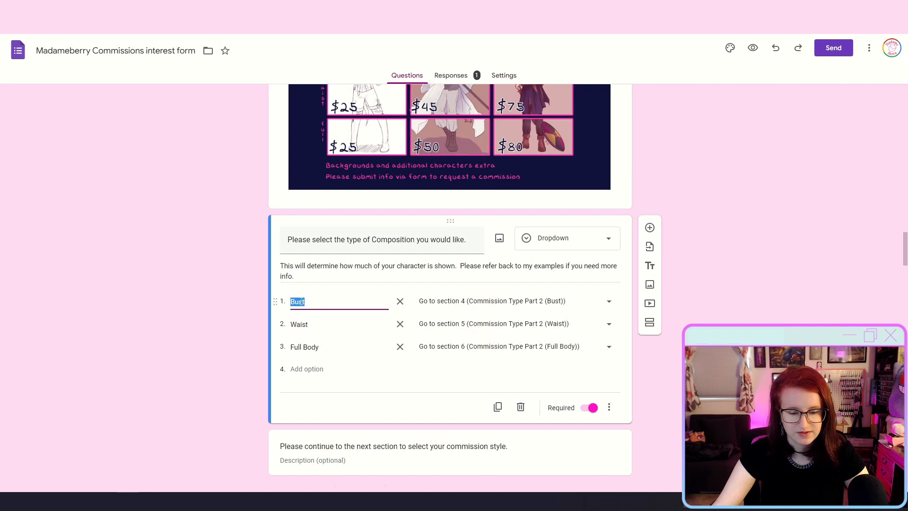
click(524, 306)
click(524, 306)
click(330, 322)
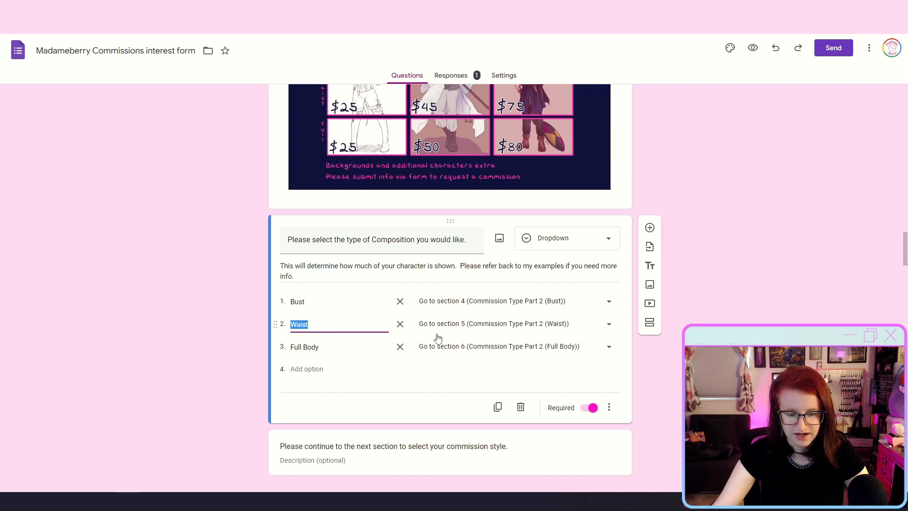
click(331, 346)
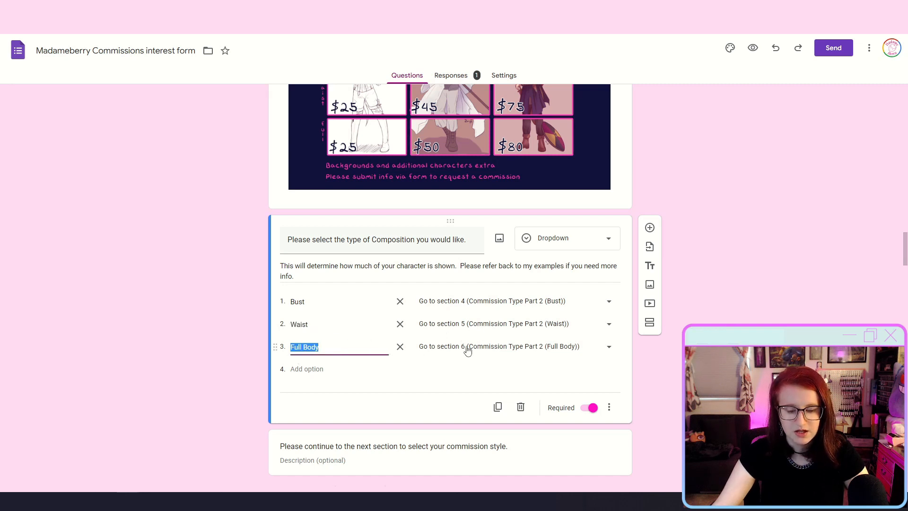
click(460, 371)
click(374, 304)
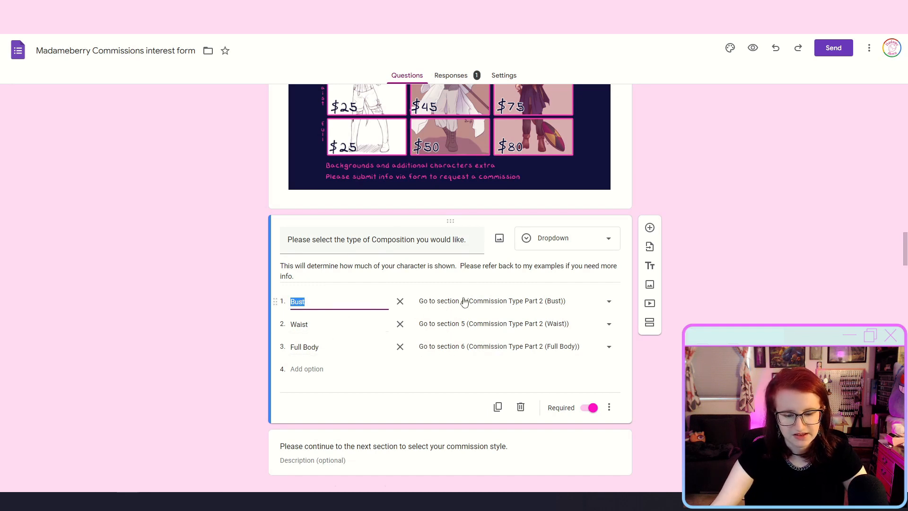
- Examine the Commission Type Part 2 (Bust) section, including its price image, rendering type options and the section that follows it
scroll(465, 331, down, 1)
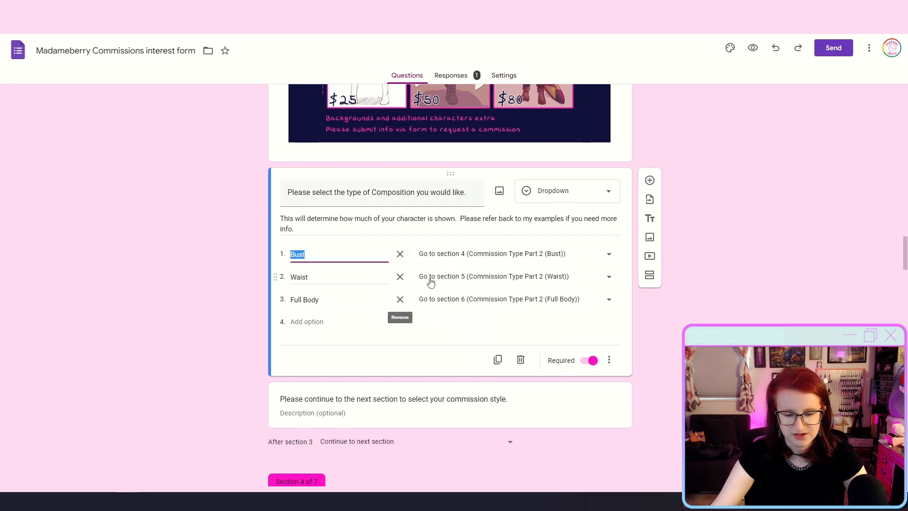
scroll(296, 256, down, 7)
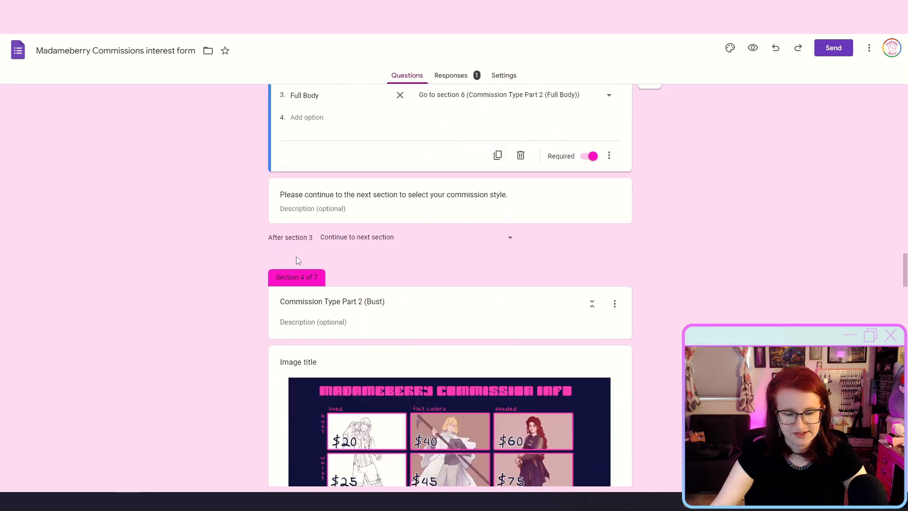
scroll(379, 186, down, 4)
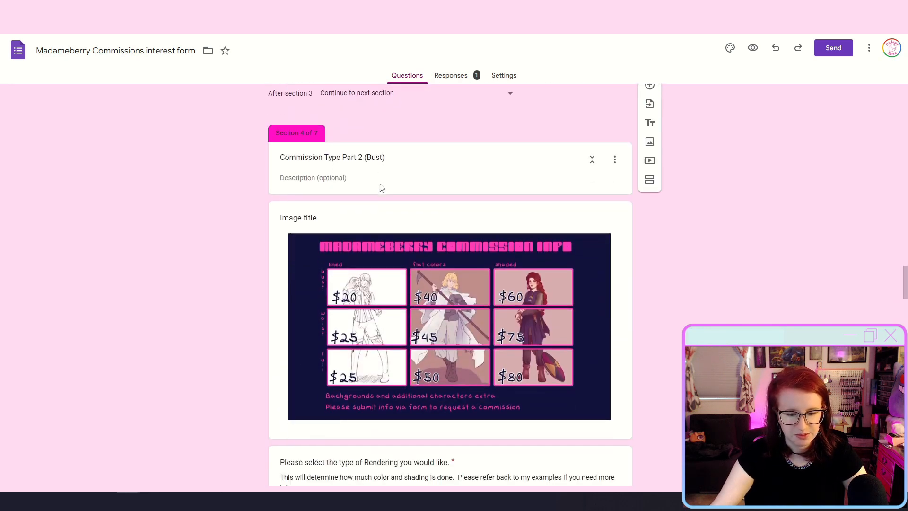
scroll(311, 232, down, 1)
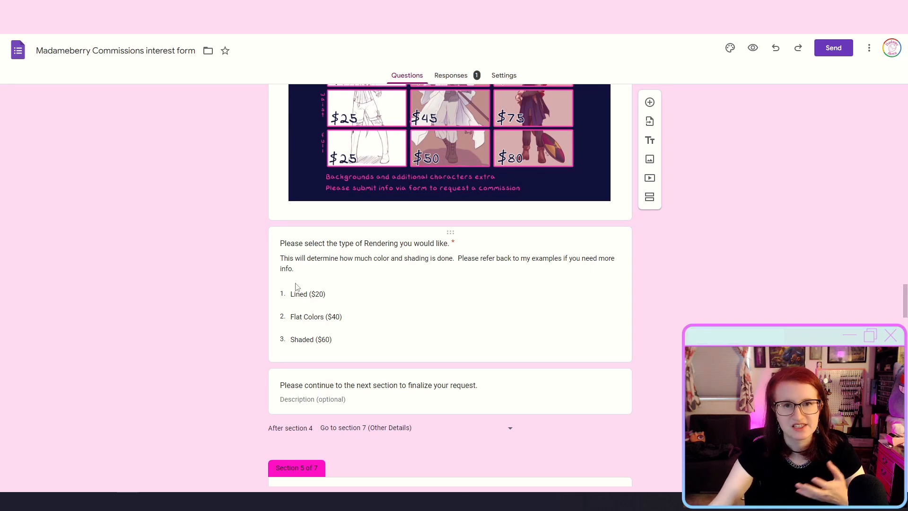
- Examine the Bust section's rendering type question, its option prices and the section set to follow section 4
scroll(307, 295, up, 1)
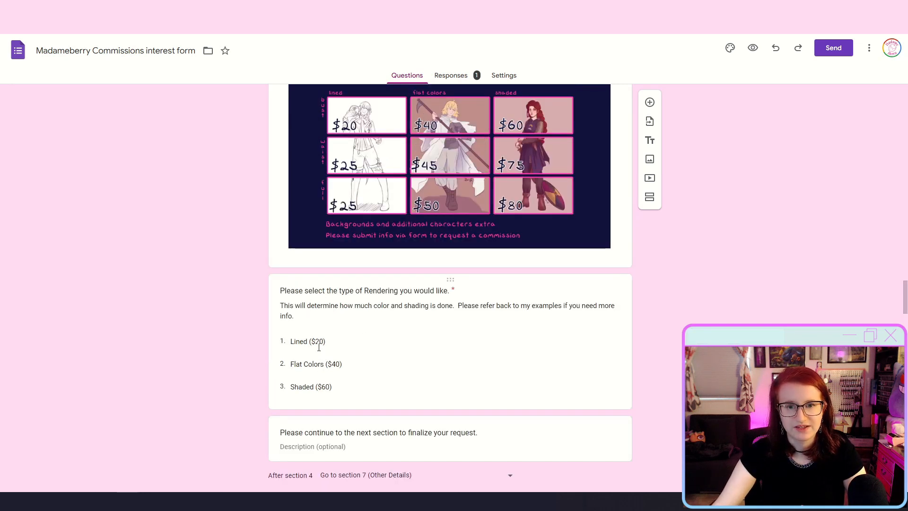
click(320, 387)
click(335, 333)
scroll(284, 265, down, 1)
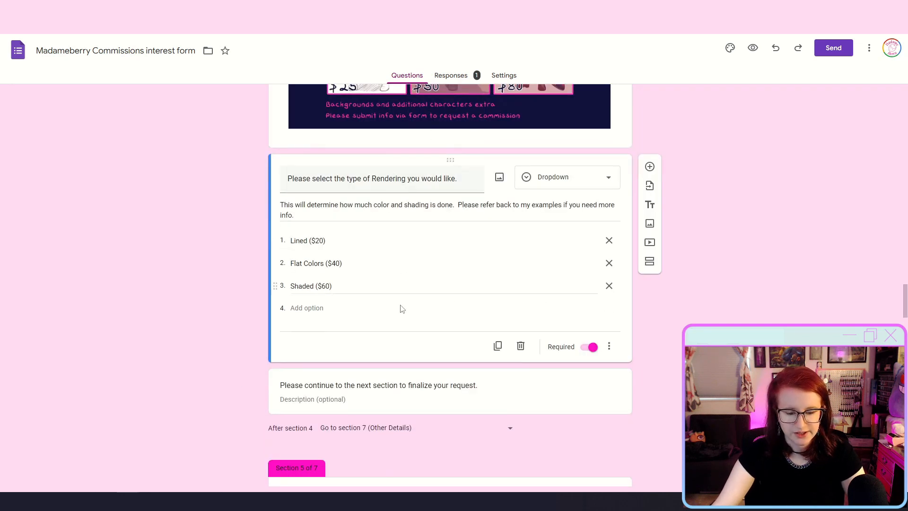
click(345, 429)
click(232, 388)
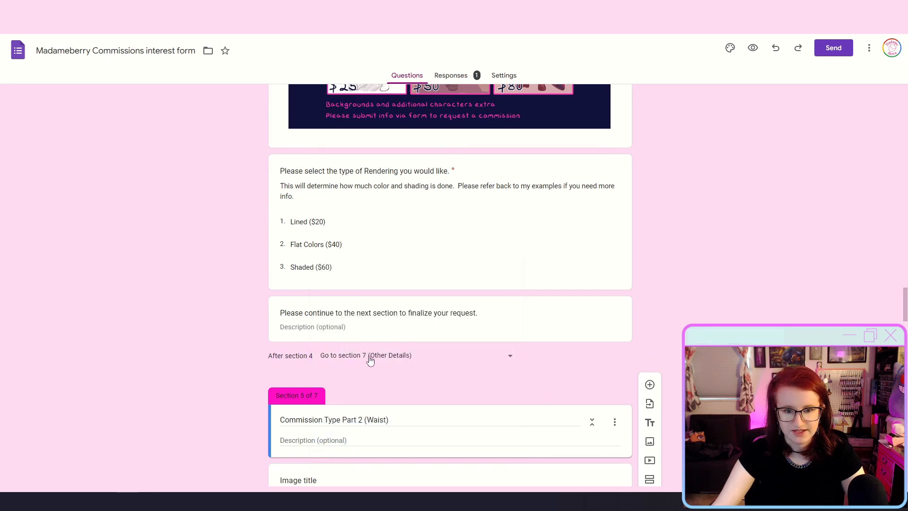
- Reopen the composition type question in section 3 and recheck where the Bust, Waist and Full Body options lead
scroll(232, 373, up, 10)
scroll(236, 371, up, 5)
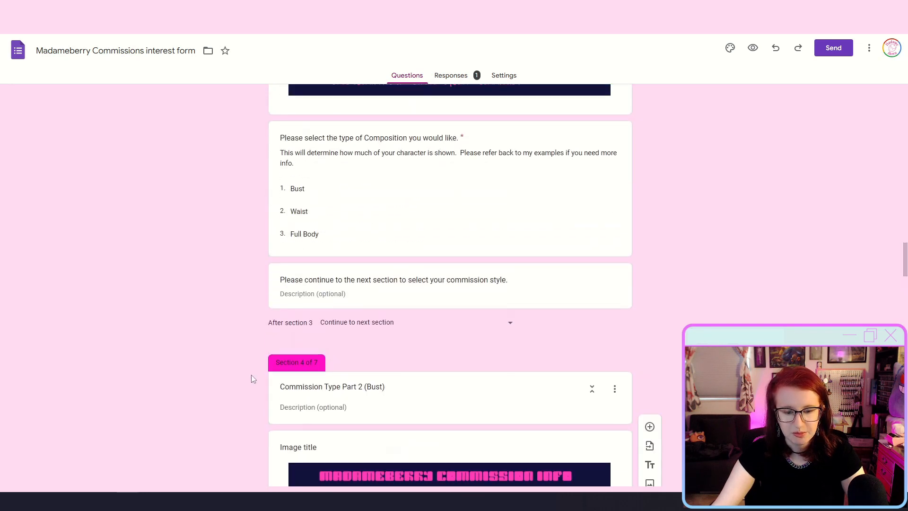
click(470, 373)
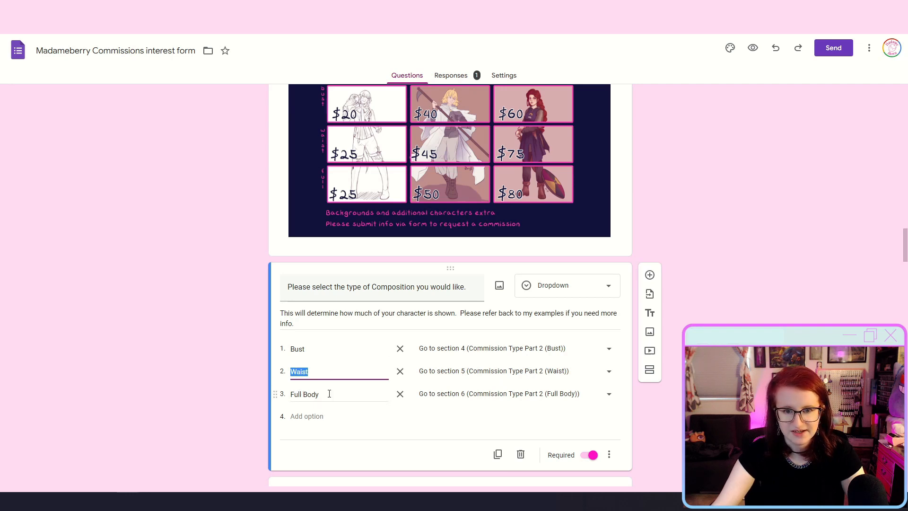
- Compare the price images and rendering options across the Bust, Waist and Full Body versions of Commission Type Part 2
scroll(364, 180, down, 10)
click(365, 180)
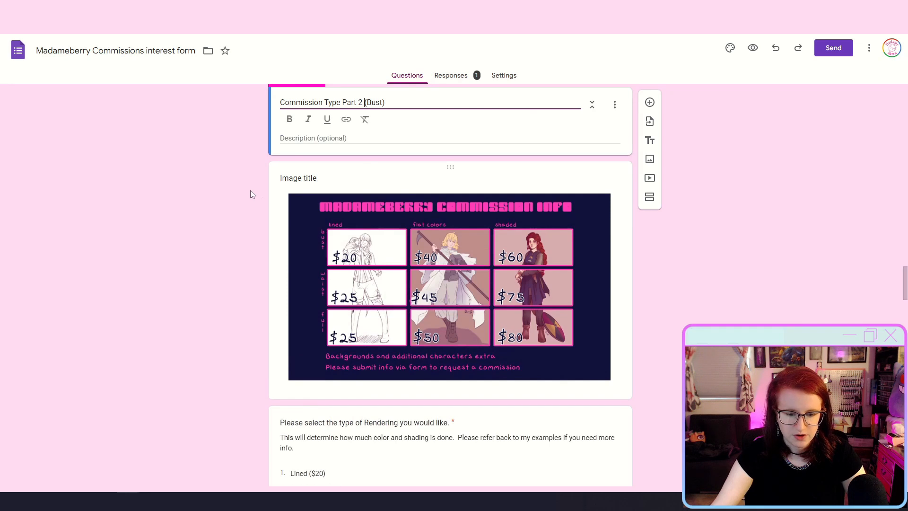
scroll(237, 199, down, 10)
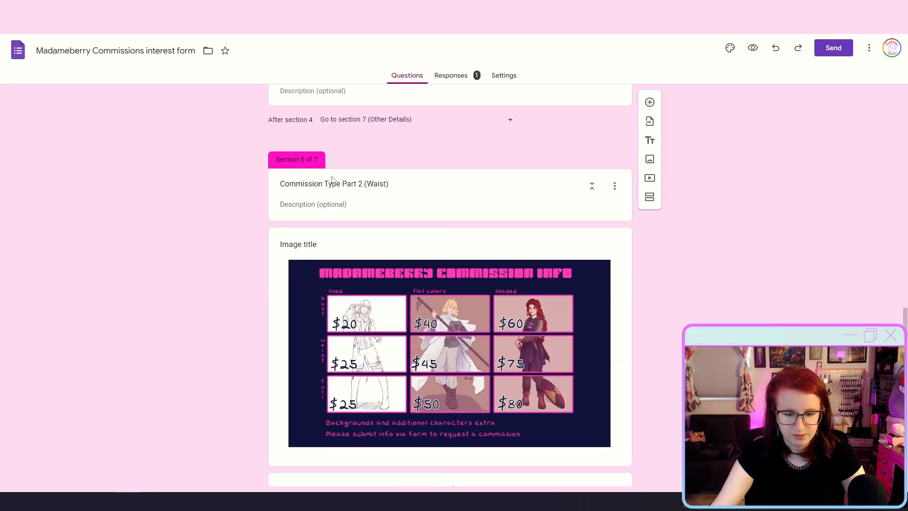
scroll(309, 363, down, 4)
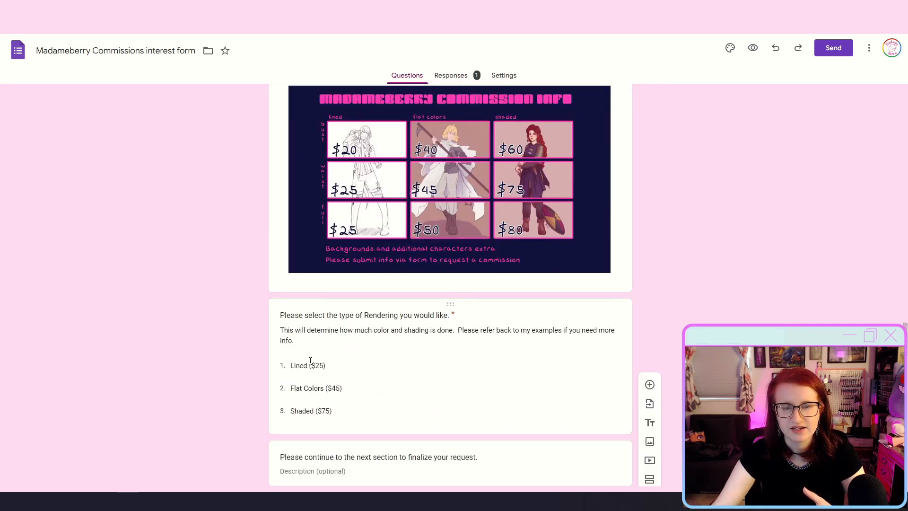
scroll(310, 363, down, 10)
scroll(308, 363, up, 2)
scroll(309, 363, up, 4)
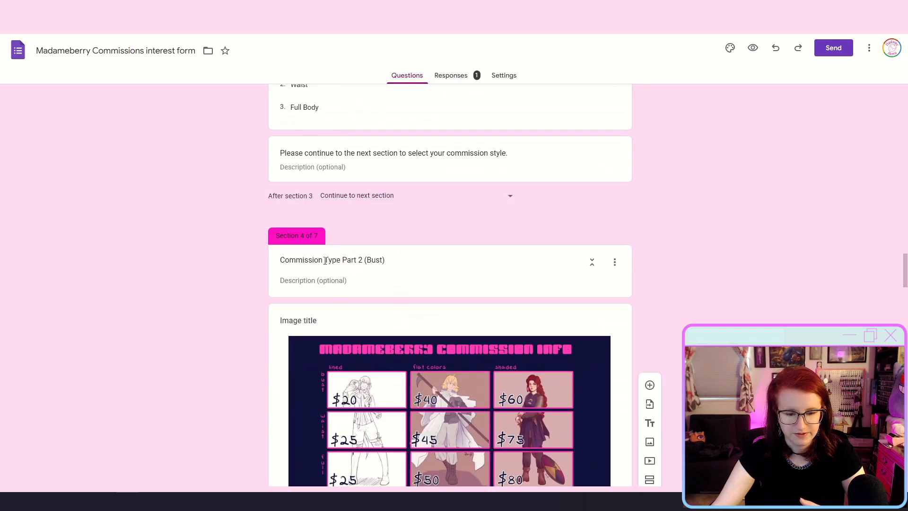
scroll(357, 272, down, 6)
scroll(311, 353, down, 10)
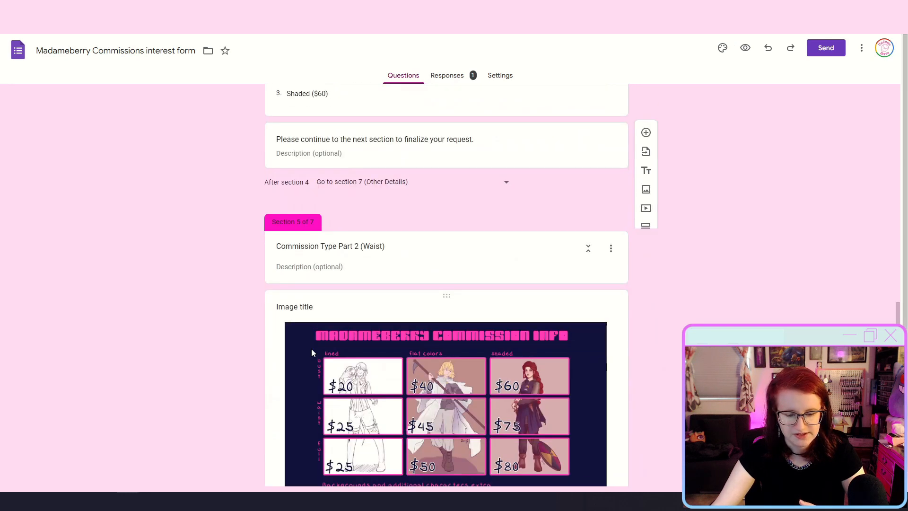
scroll(314, 357, down, 10)
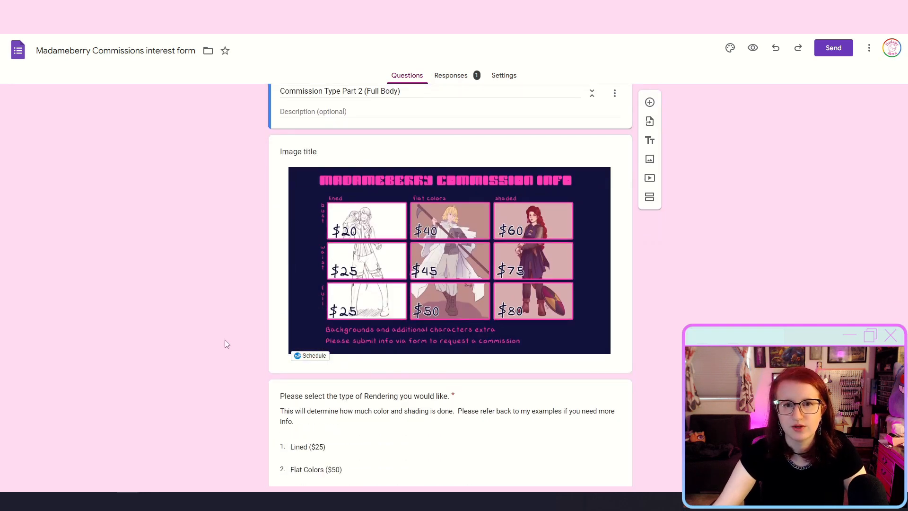
- Turn on going to a section based on answer for the test/test2 multiple choice question and view the test option's destinations
scroll(217, 339, up, 5)
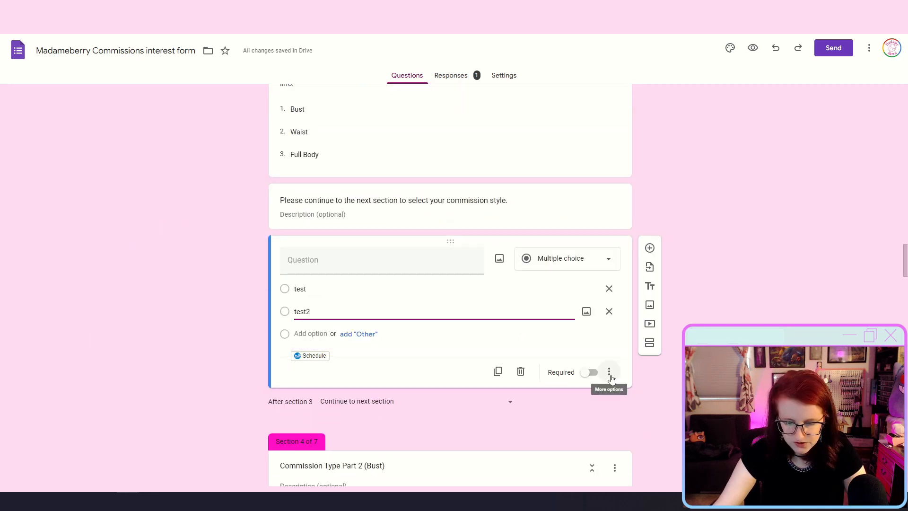
click(610, 372)
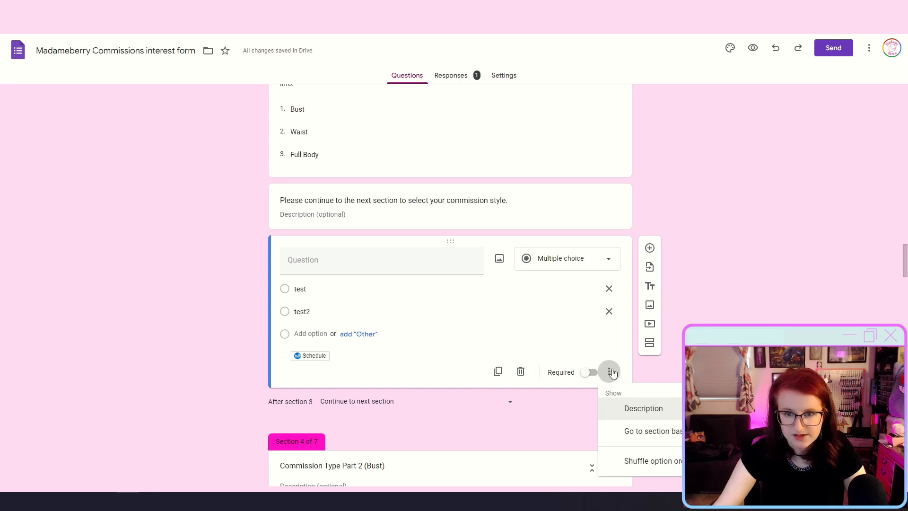
click(598, 167)
click(608, 235)
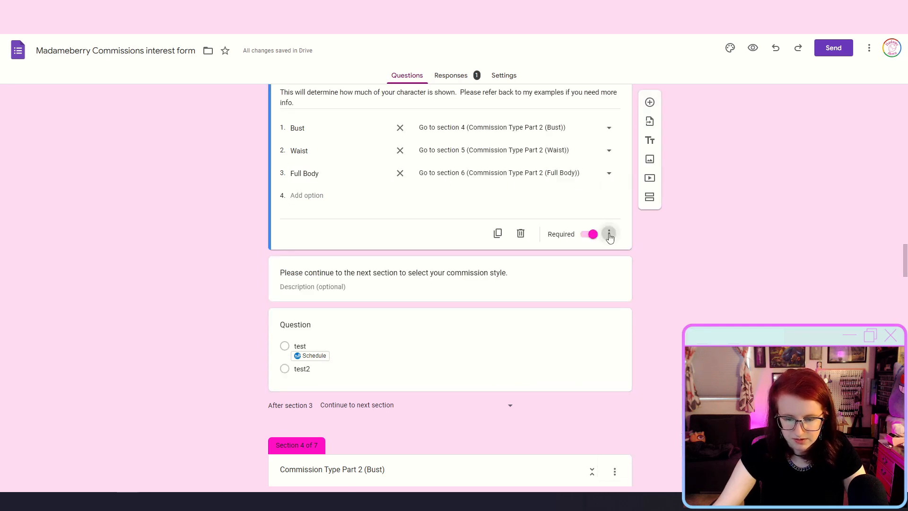
click(603, 382)
click(603, 386)
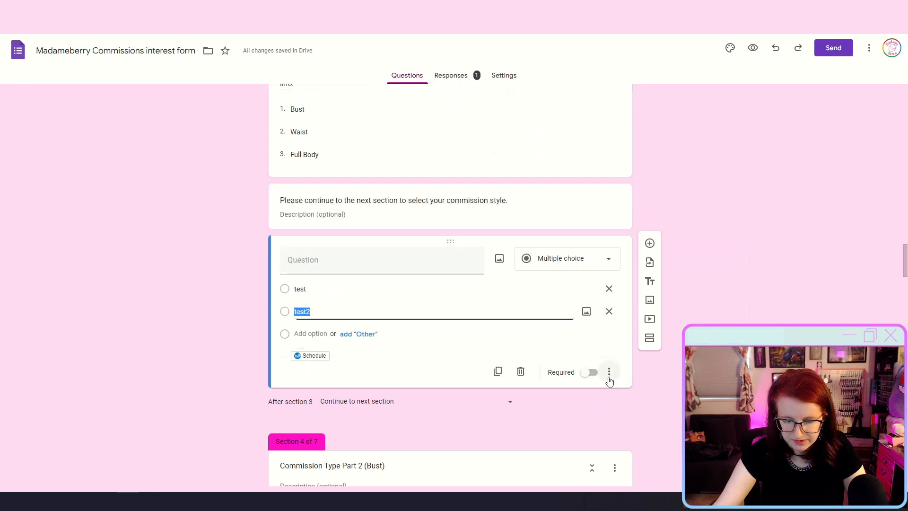
click(609, 372)
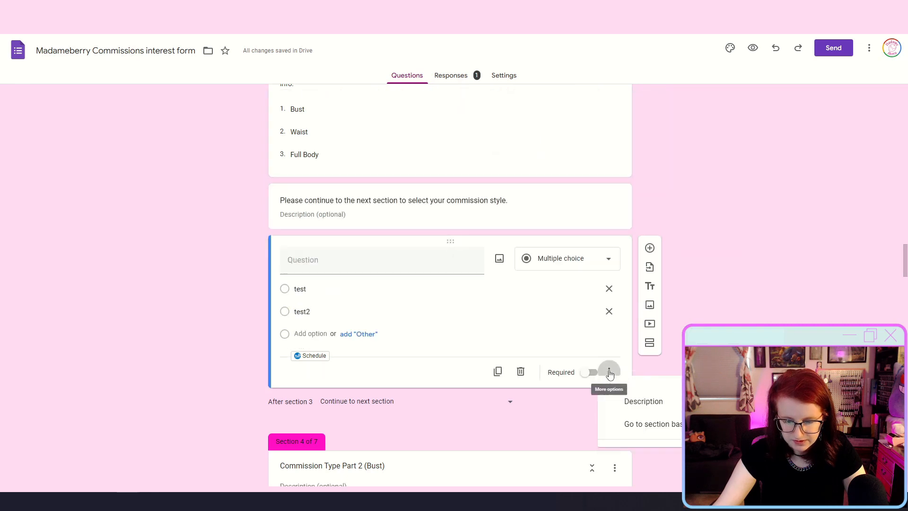
click(643, 430)
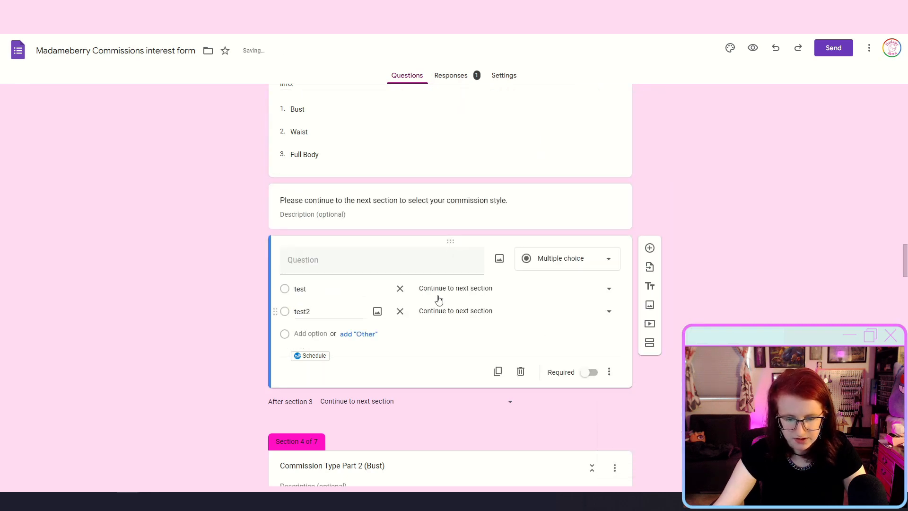
click(457, 290)
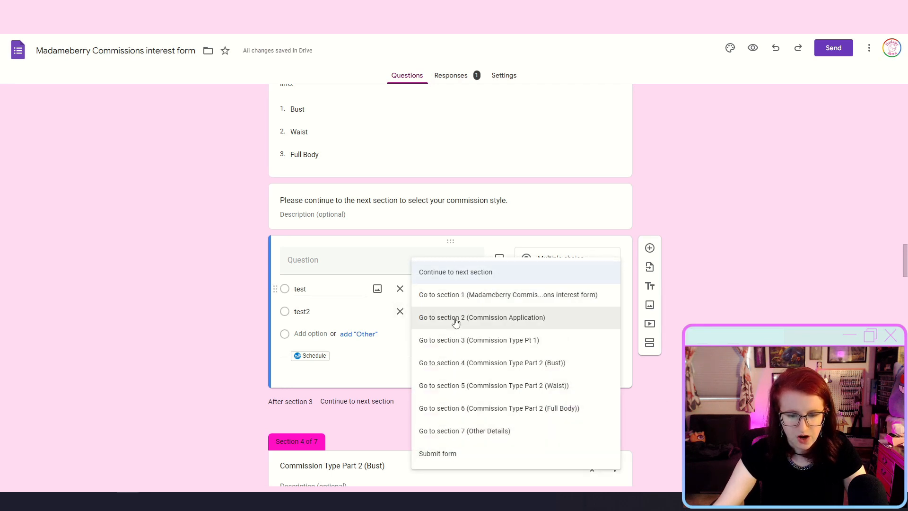
click(391, 379)
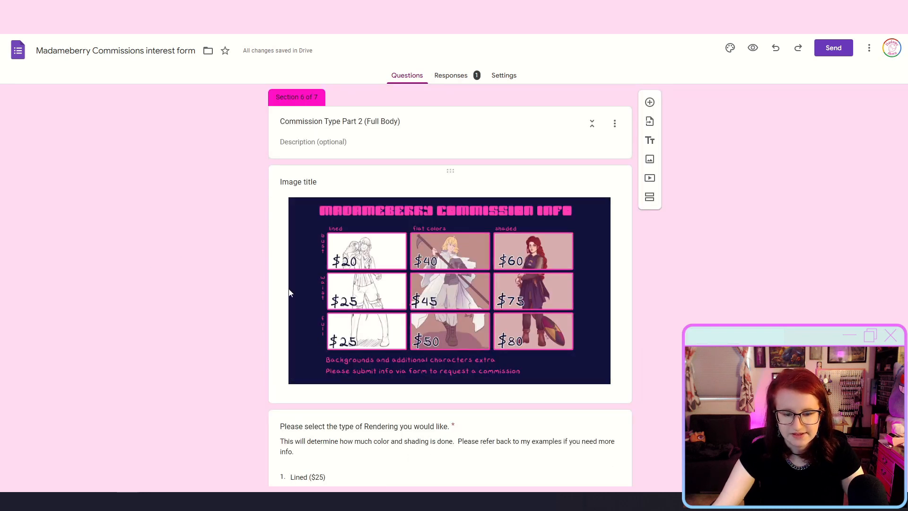
- Review the additional characters question in the Other Details section, including its description of the added price
scroll(194, 258, down, 10)
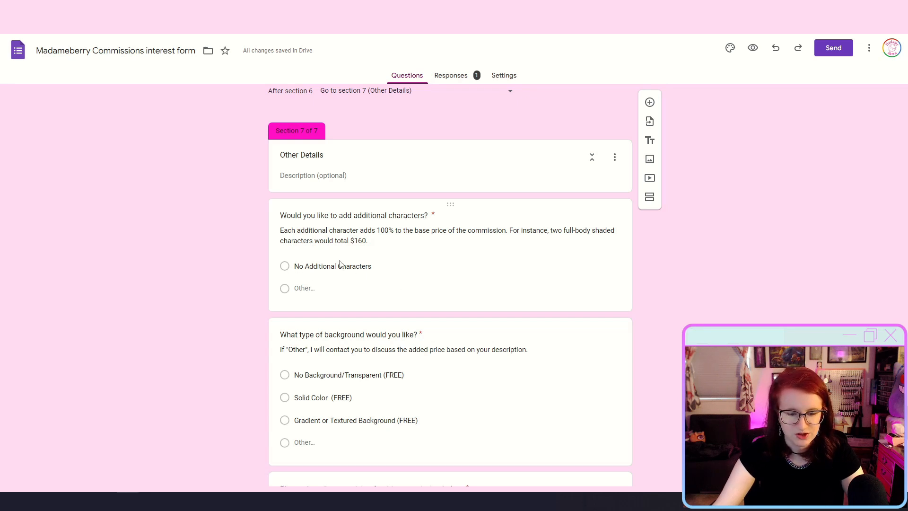
drag(282, 226, 335, 235)
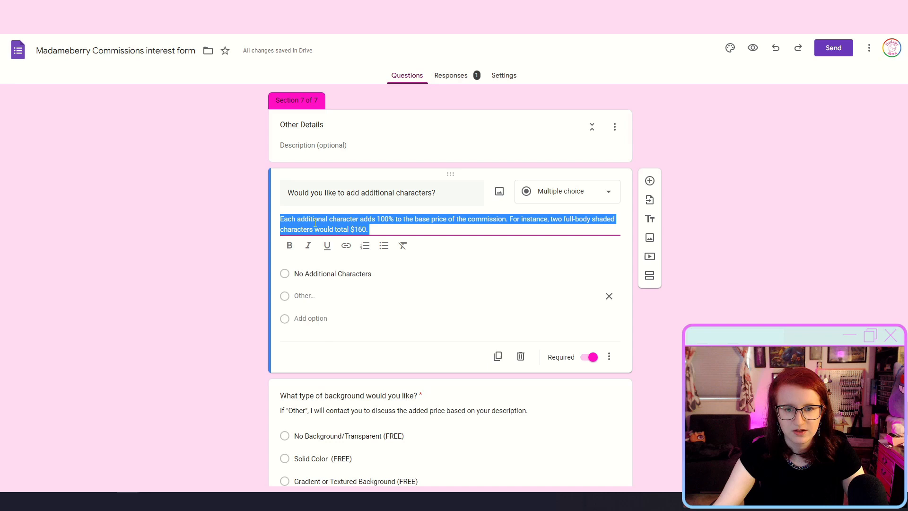
click(268, 232)
click(249, 213)
- Review the remaining Other Details questions, covering background type, commission vision, visual reference links, invoice email and legal name
scroll(247, 212, down, 2)
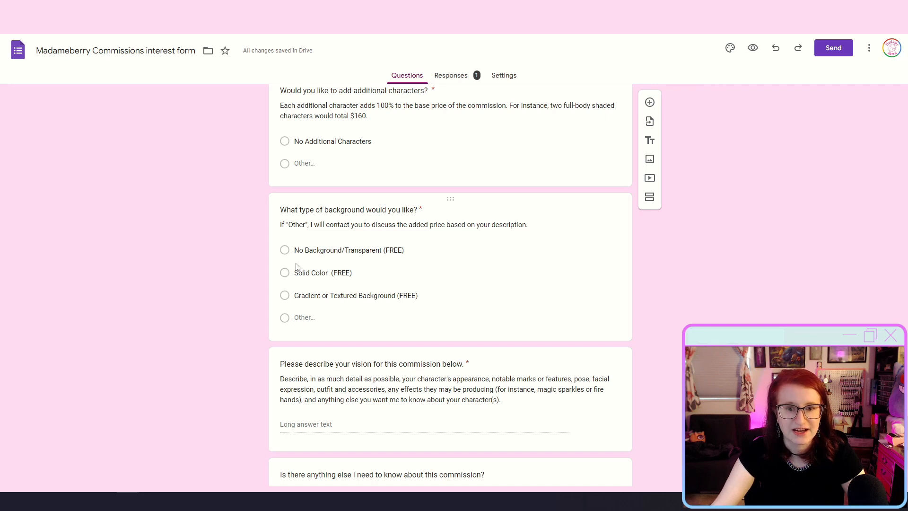
scroll(378, 270, down, 4)
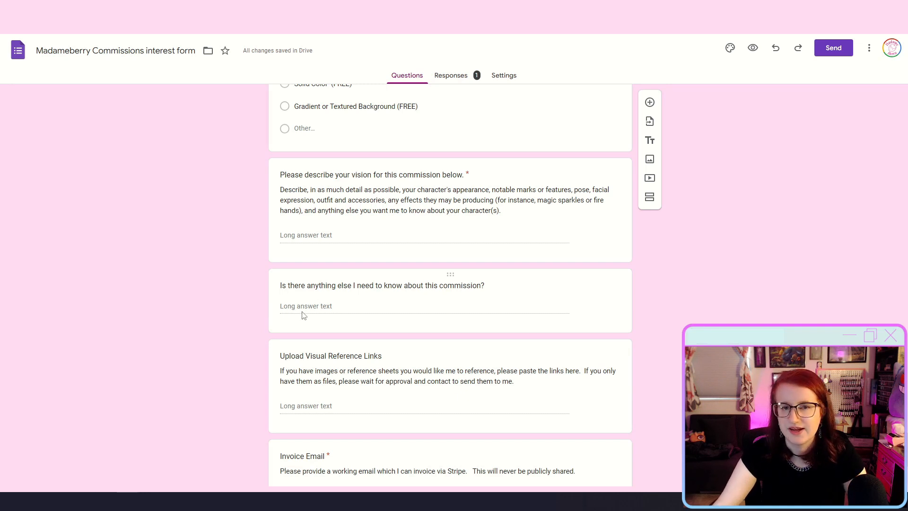
scroll(304, 315, down, 3)
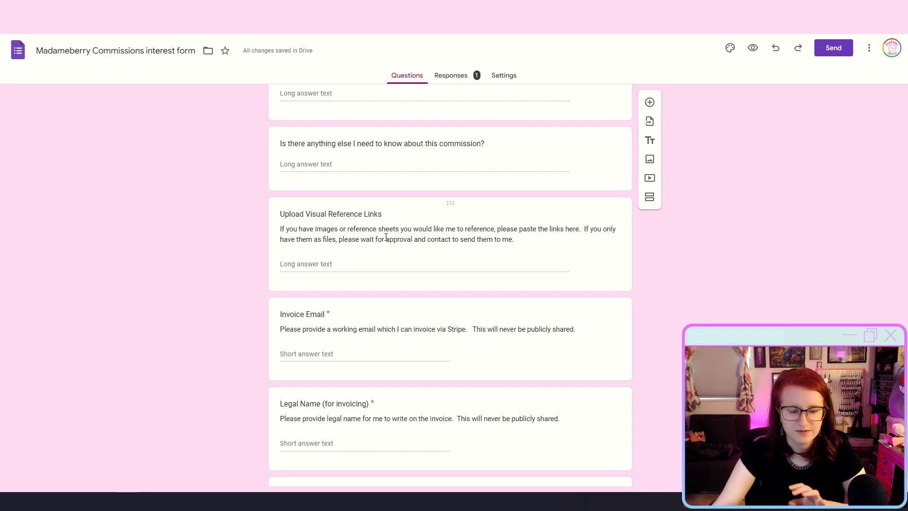
scroll(385, 235, down, 2)
scroll(243, 338, up, 4)
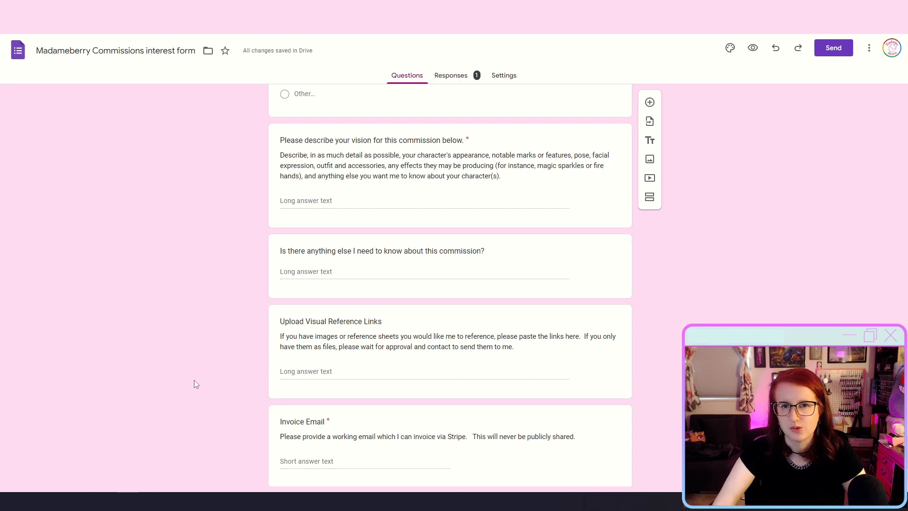
scroll(199, 384, down, 2)
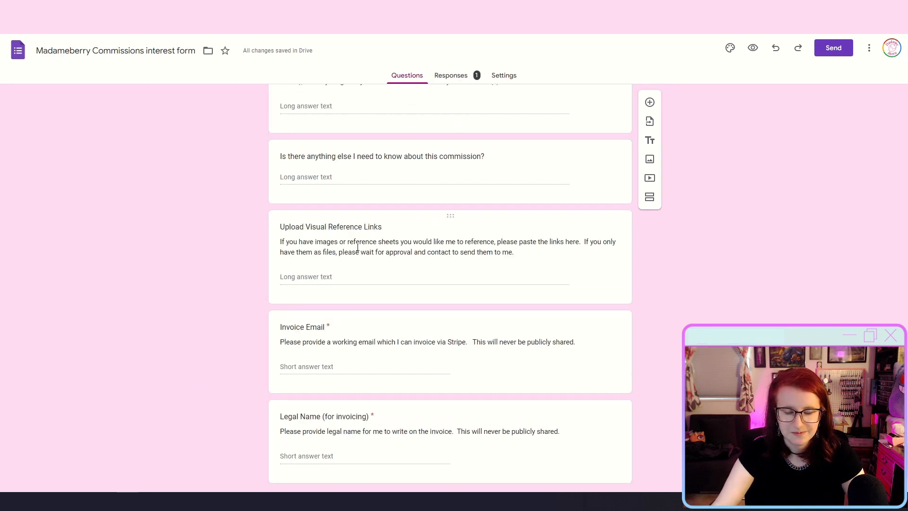
scroll(361, 269, down, 2)
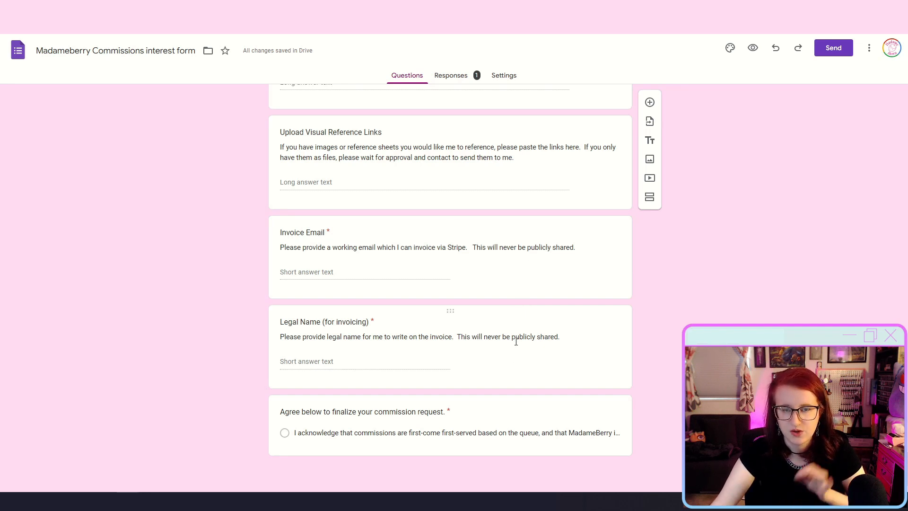
- Open the final agreement question in section 7 and read through its full acknowledgement option
click(324, 417)
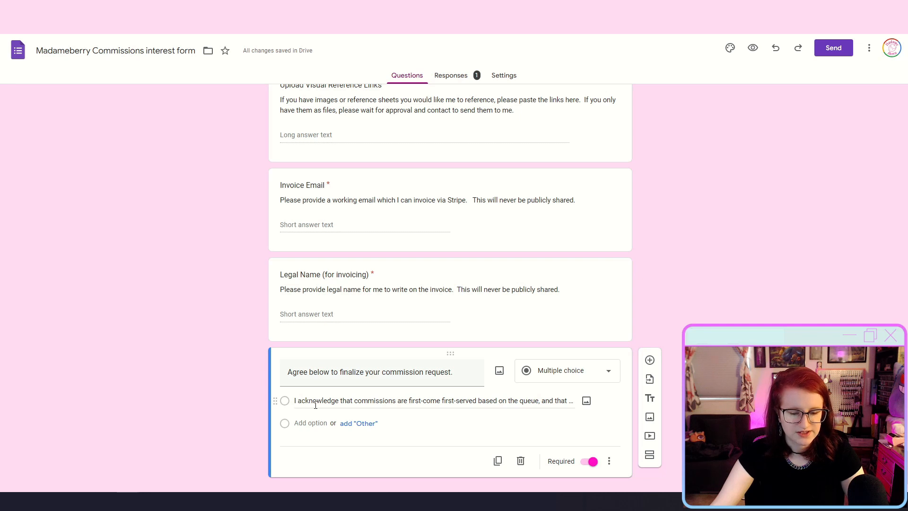
click(435, 402)
click(486, 402)
mouse_move(467, 401)
mouse_down()
mouse_move(552, 401)
mouse_move(475, 401)
mouse_up()
click(431, 401)
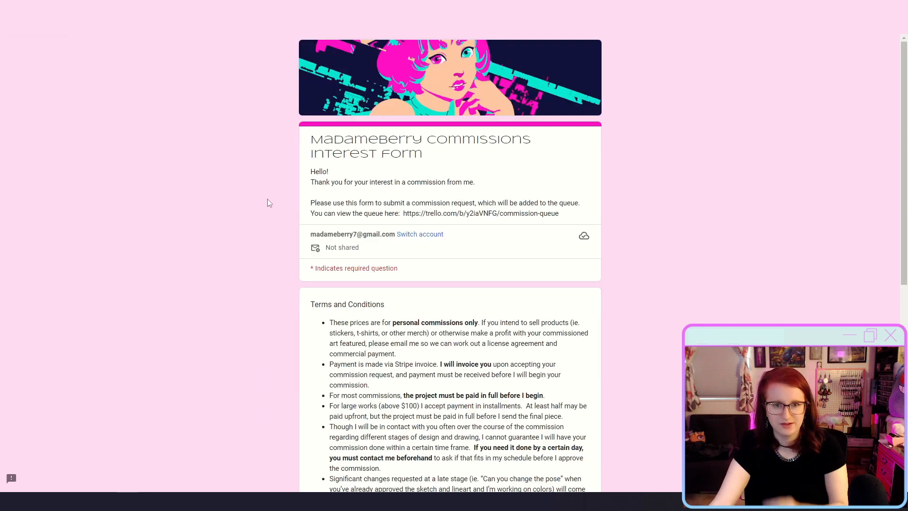
- In the form preview, agree to the terms and conditions and continue to the second page
scroll(256, 322, down, 8)
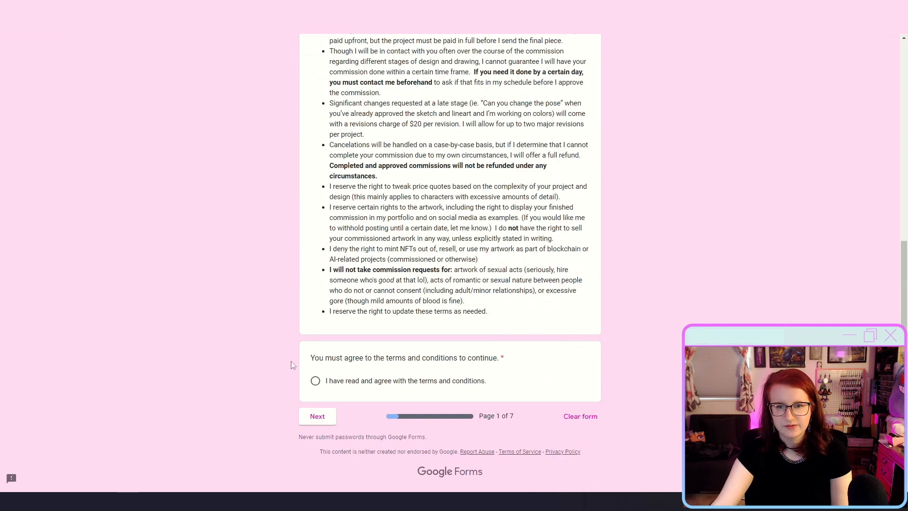
click(315, 381)
click(317, 416)
- Fill in the nickname as Test Hi and enter a test e-mail address as the contact info
click(348, 345)
text(Test)
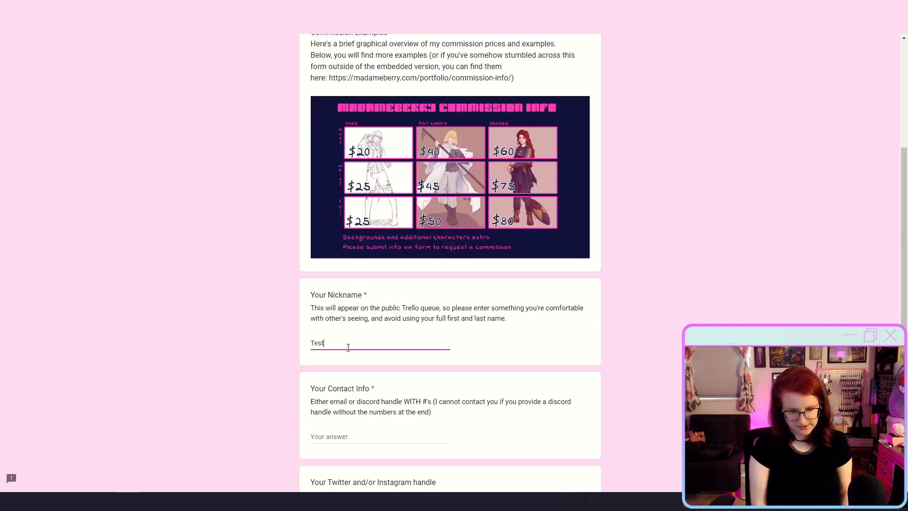
key(Tab)
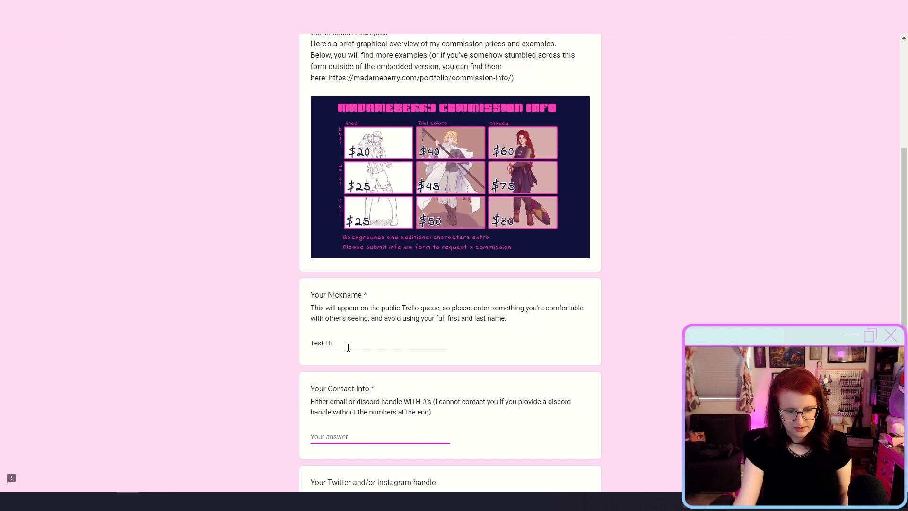
scroll(336, 341, down, 3)
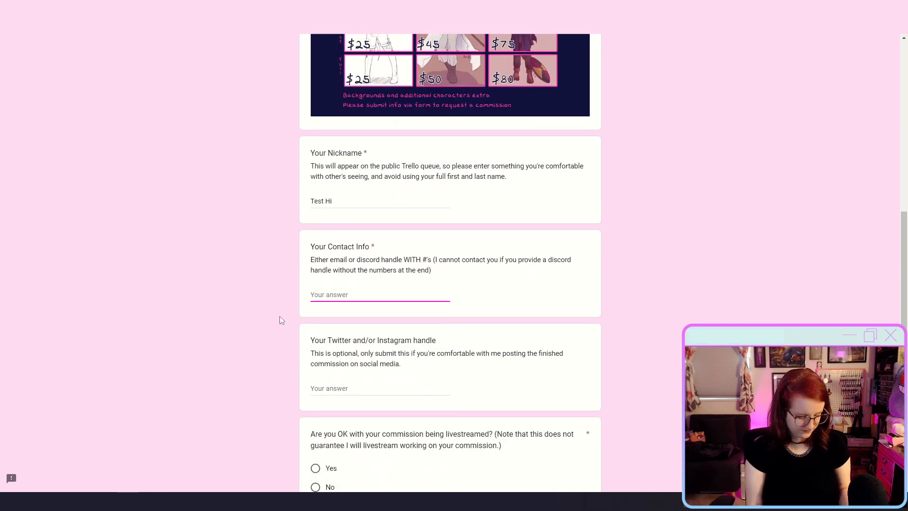
text(test@test.com)
click(310, 382)
text(@tes)
drag(341, 388, 216, 390)
key(BackSpace)
click(201, 381)
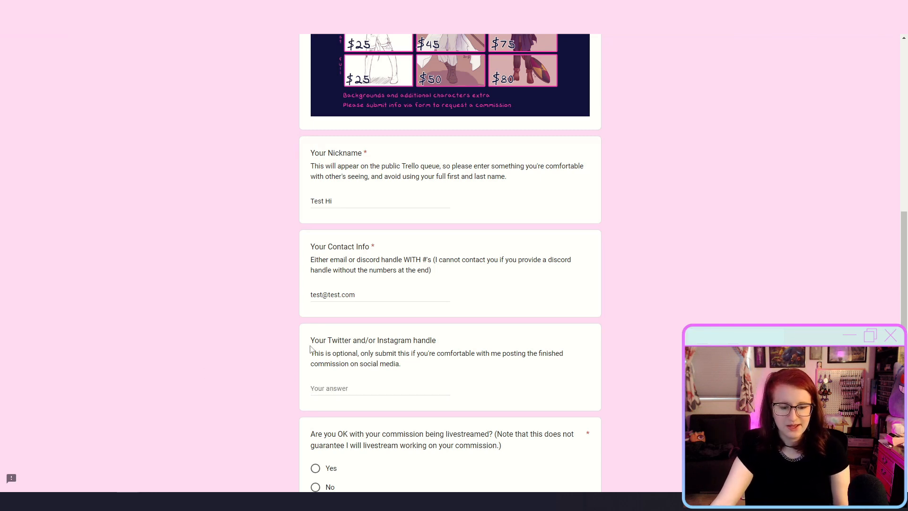
- Review the optional Twitter and/or Instagram handle question and its description
drag(305, 336, 448, 400)
click(415, 369)
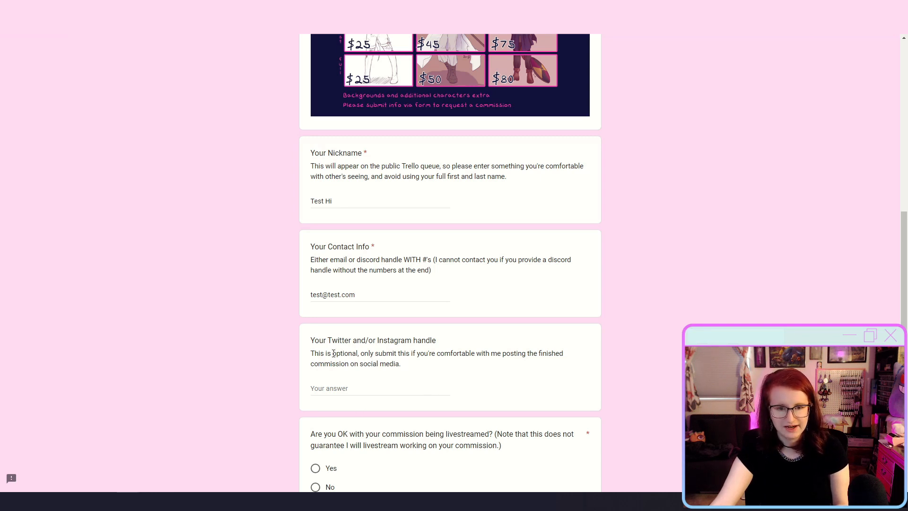
- Go from the social media handle question to the form editor and open the Terms and Conditions text block
scroll(310, 357, up, 1)
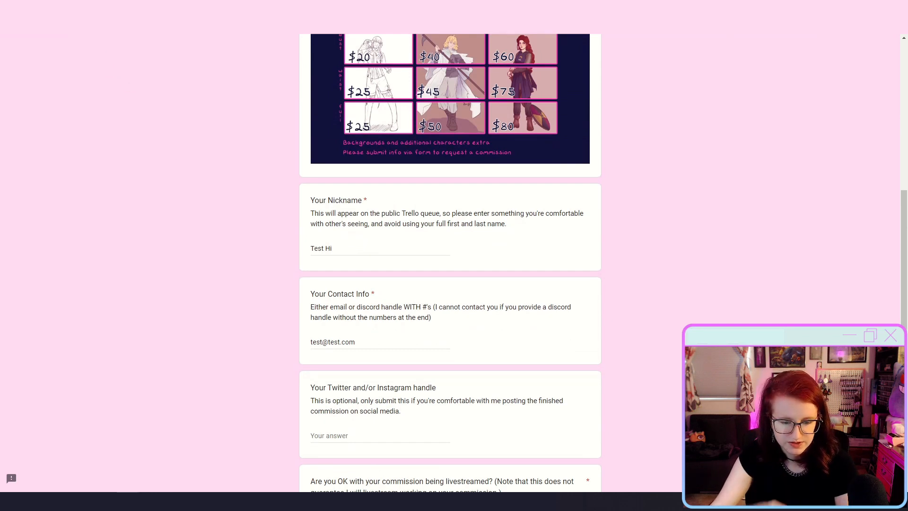
scroll(315, 335, down, 1)
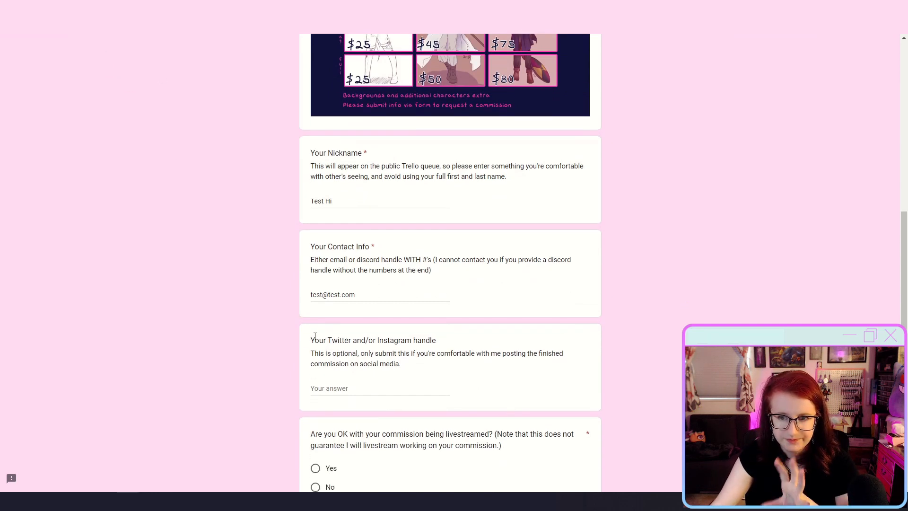
drag(315, 336, 458, 389)
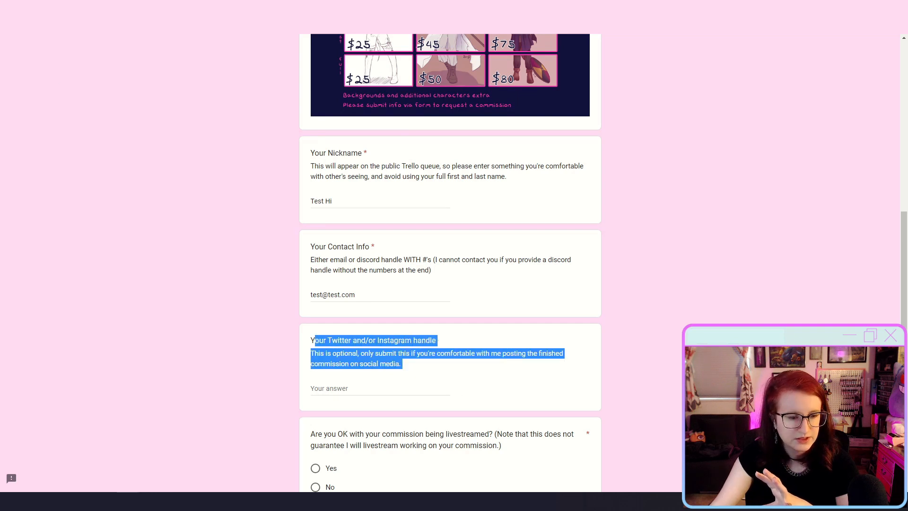
click(85, 8)
scroll(186, 282, down, 4)
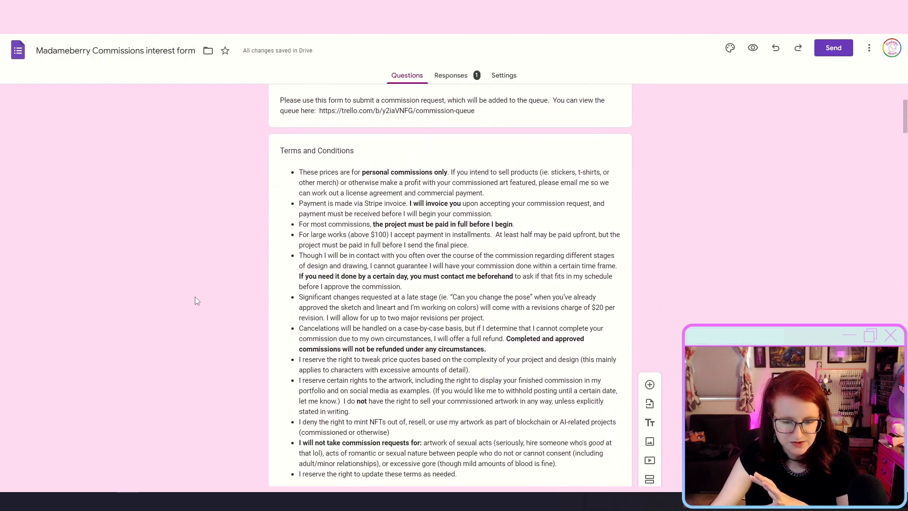
scroll(208, 302, down, 1)
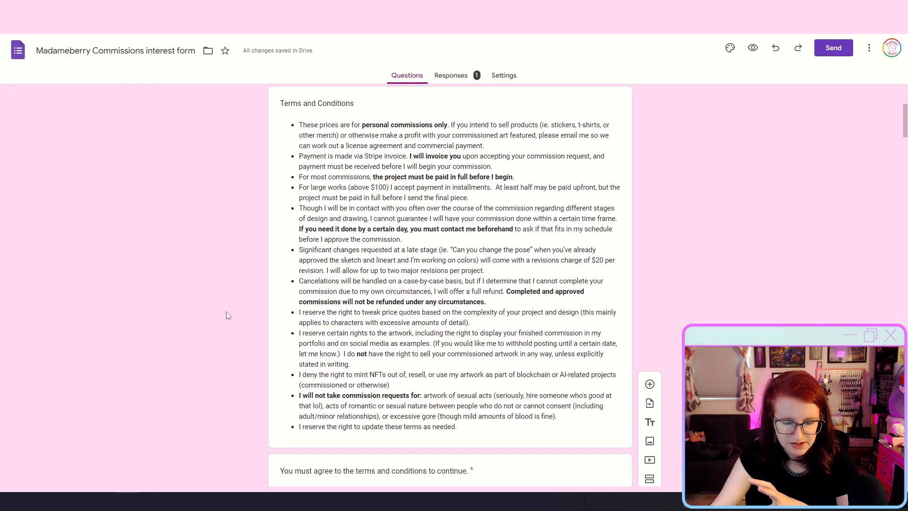
click(300, 338)
click(325, 355)
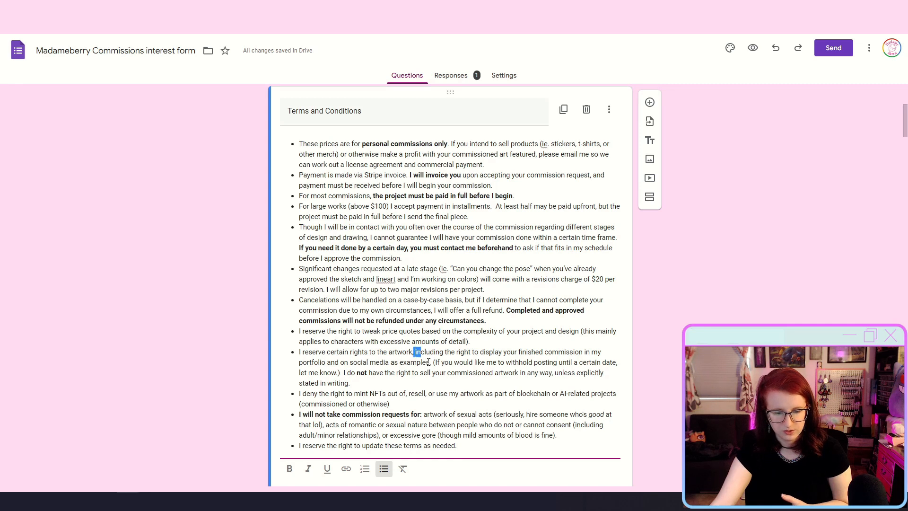
- Highlight the terms clause on displaying finished commissions in the portfolio and on social media, and the note on withholding posting
drag(413, 353, 433, 364)
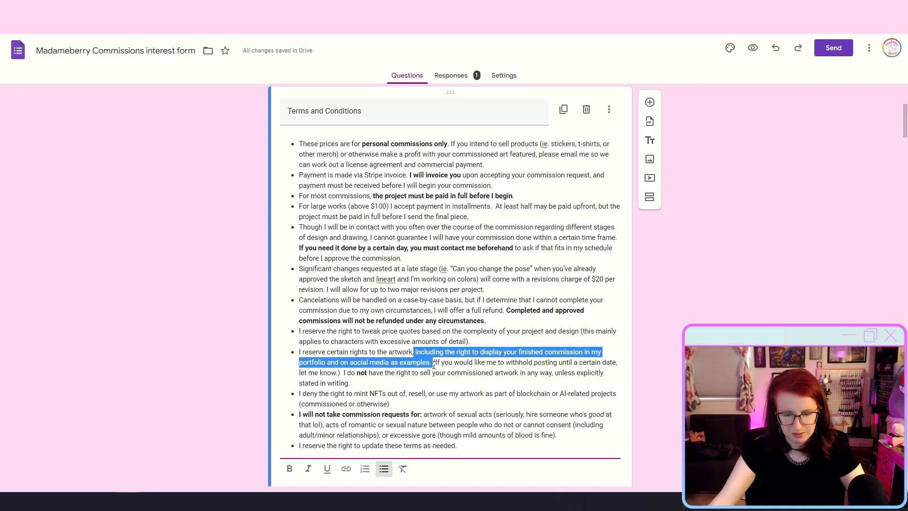
click(430, 360)
drag(431, 360, 343, 373)
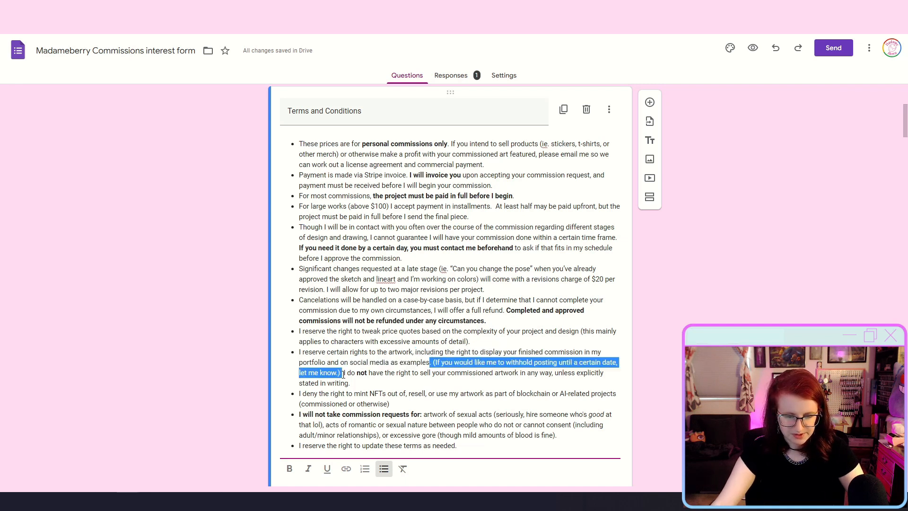
click(410, 374)
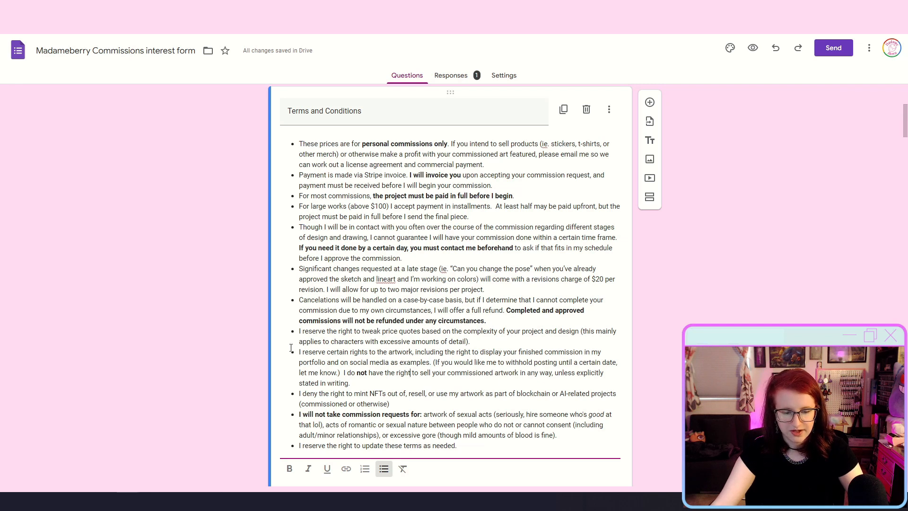
drag(300, 351, 432, 364)
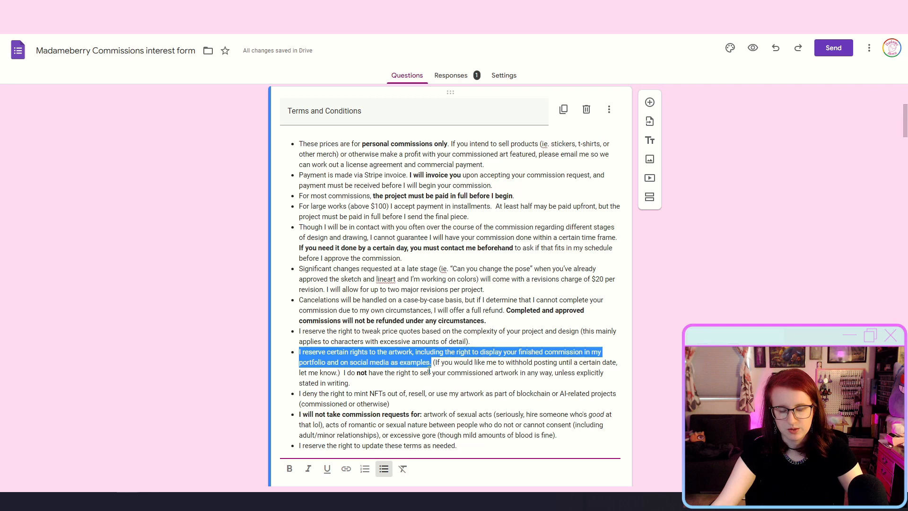
click(412, 384)
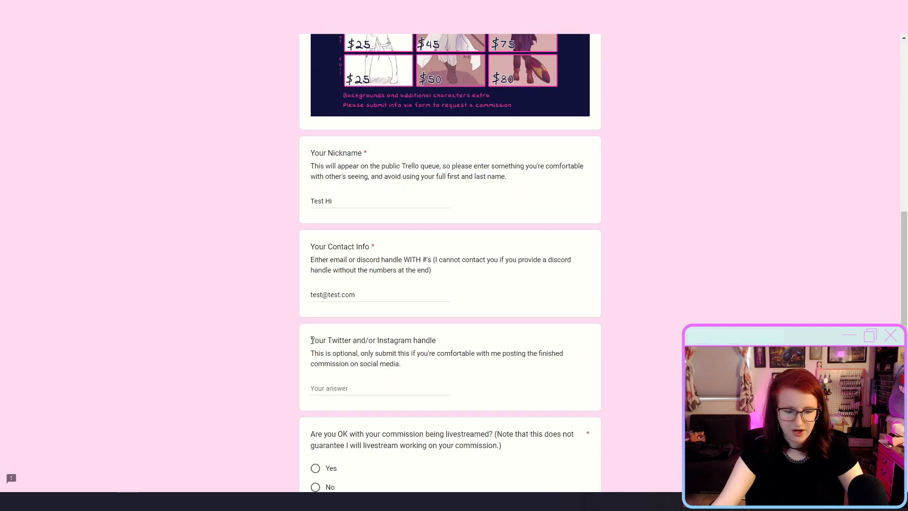
- In the form preview, leave the social media handle blank, answer No to livestreaming and continue to page 3
drag(310, 336, 412, 371)
click(412, 368)
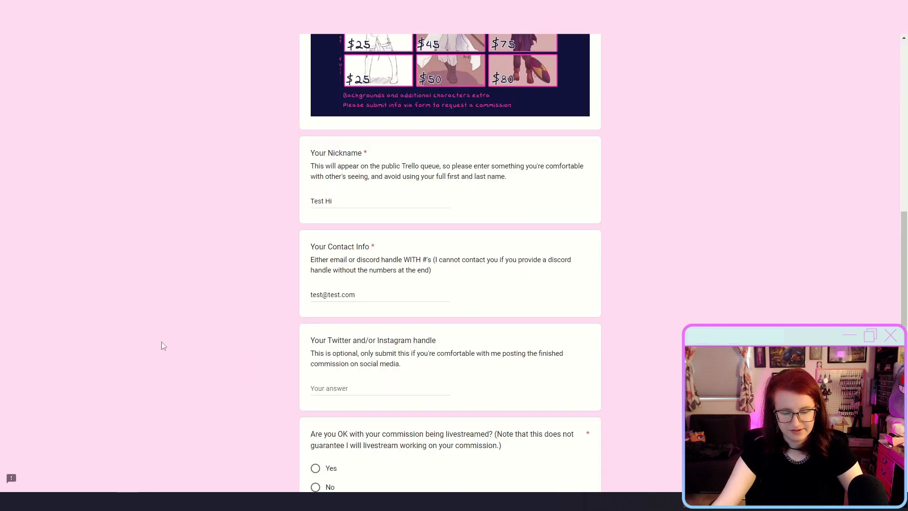
scroll(284, 355, down, 3)
click(314, 338)
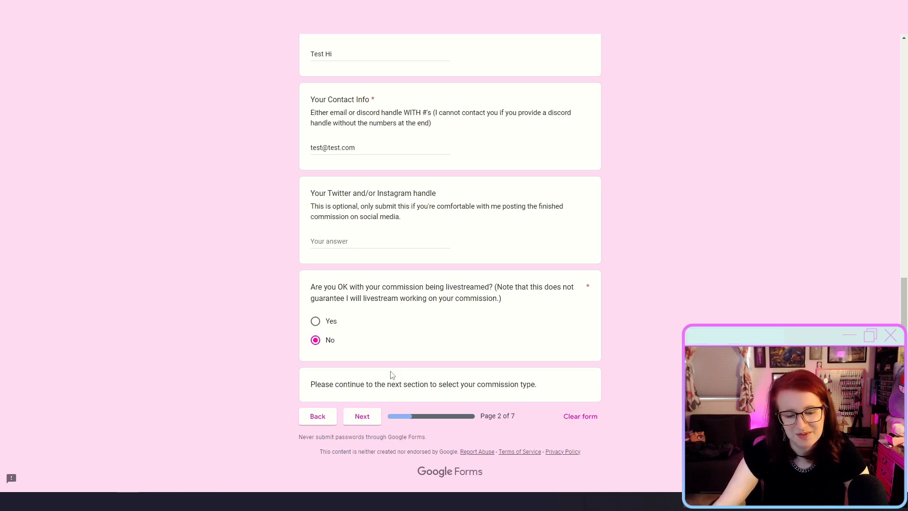
click(363, 417)
- Choose Full Body as the composition type and continue to the rendering page
scroll(263, 307, down, 2)
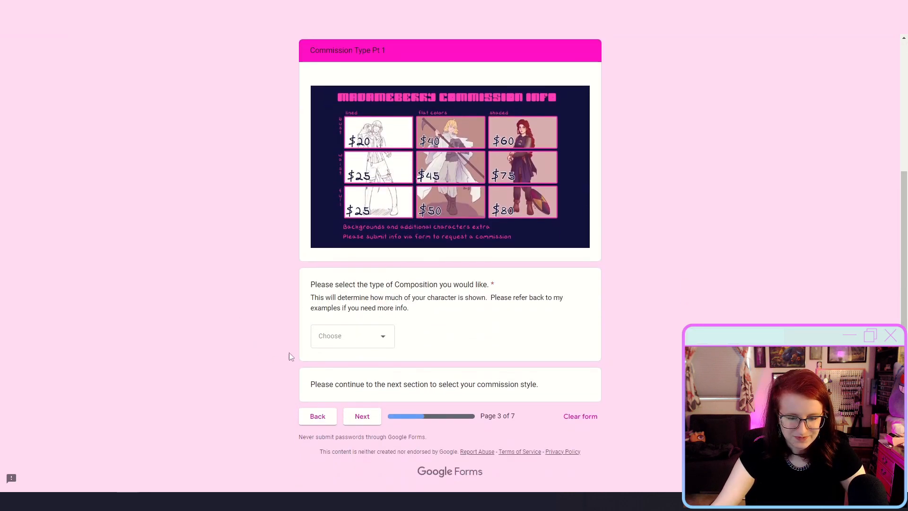
scroll(265, 289, up, 1)
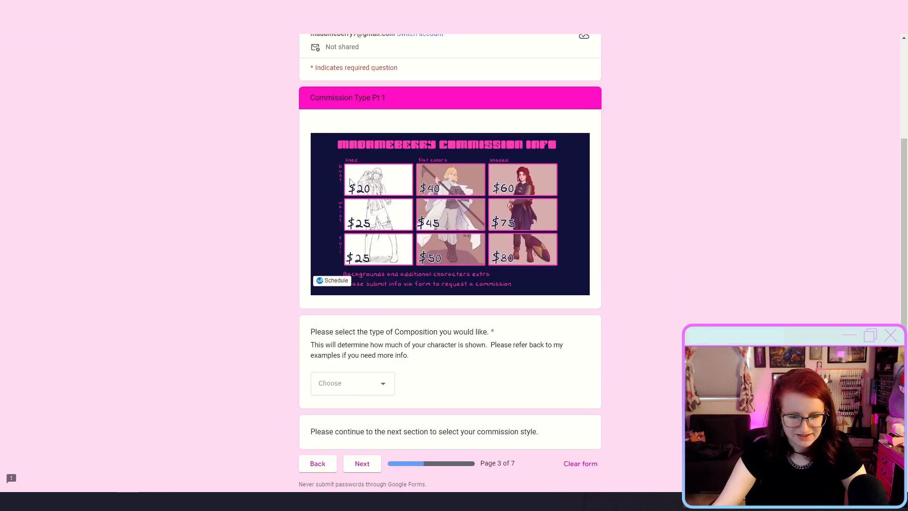
click(381, 392)
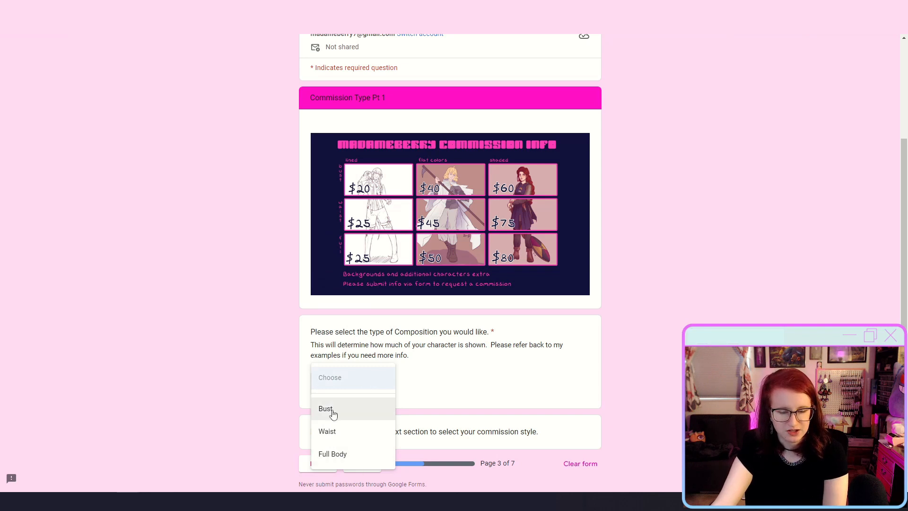
click(339, 455)
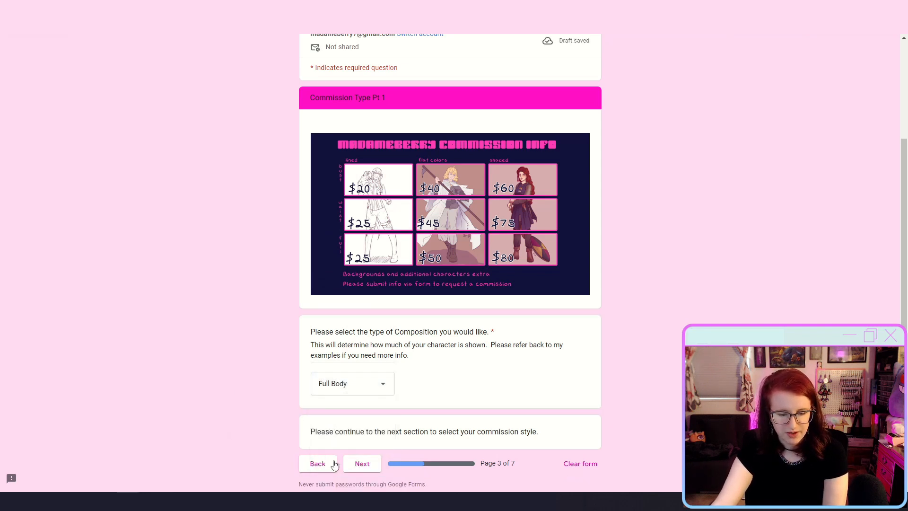
click(362, 464)
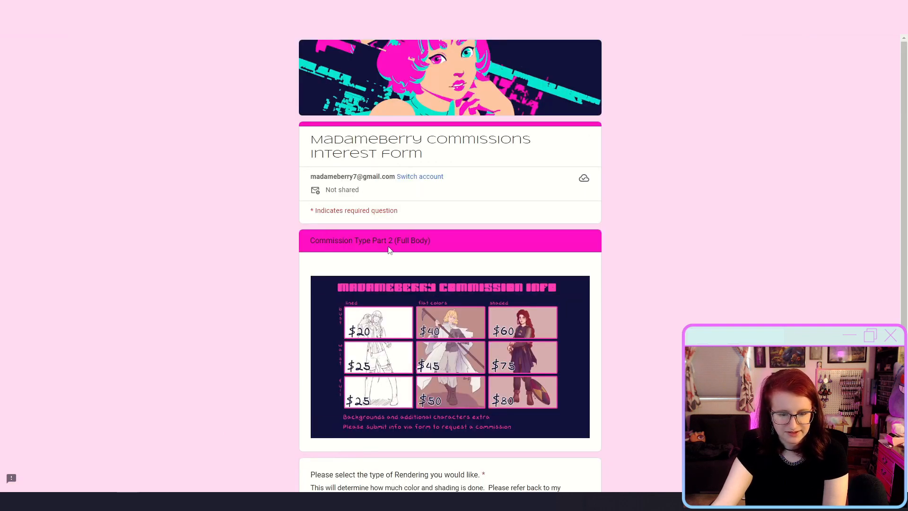
- Compare the Commission Type Part 2 (Full Body) page with its matching section 6 in the form editor
drag(387, 242, 433, 241)
click(76, 7)
scroll(272, 279, down, 15)
scroll(271, 279, down, 15)
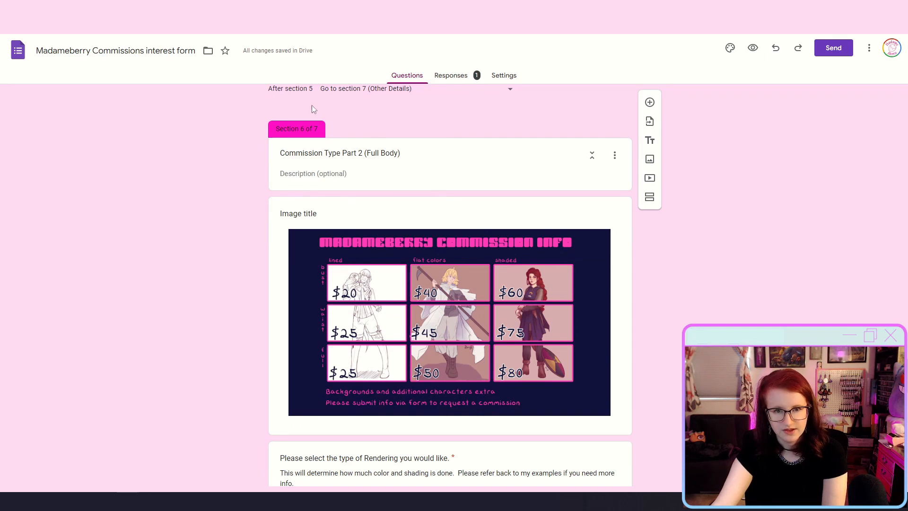
- Back in the form preview, choose Flat Colors ($50) as the rendering type and continue to Other Details
key(ctrl+Tab)
click(345, 338)
click(351, 390)
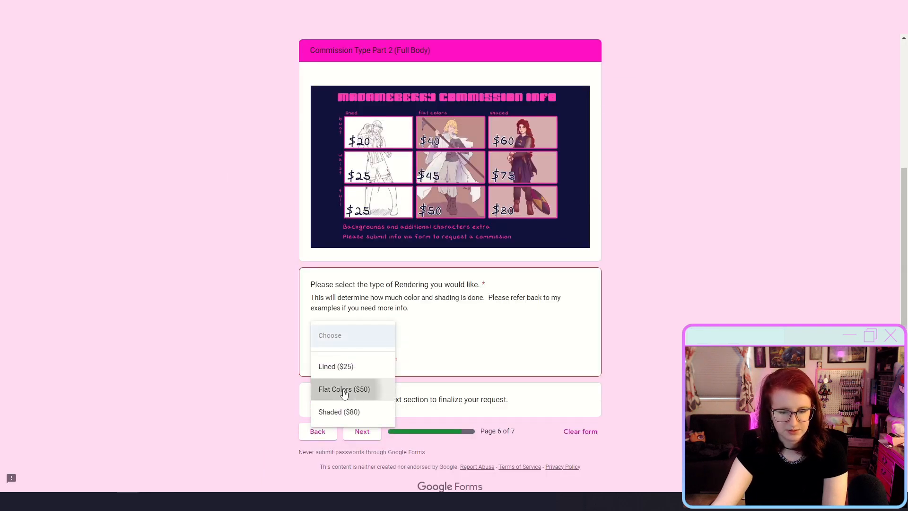
click(360, 418)
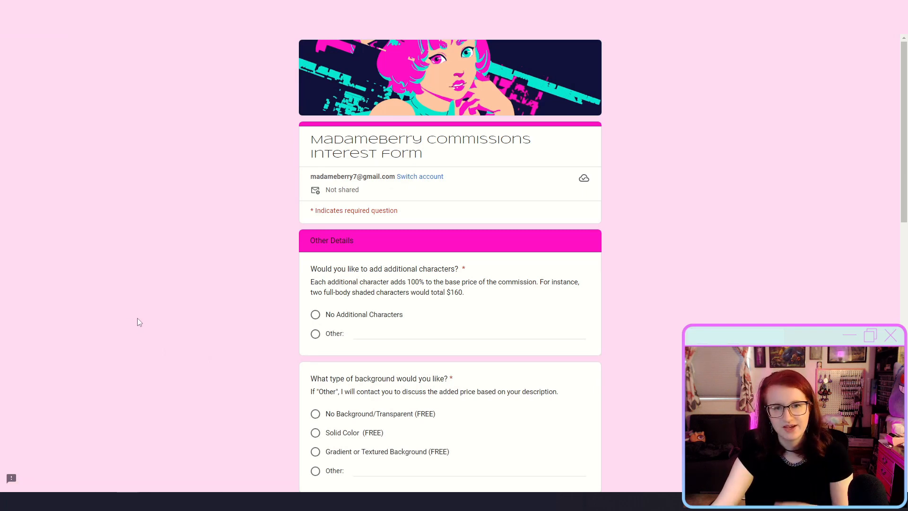
- Select No Additional Characters and a Solid Color (FREE) background
click(315, 314)
scroll(302, 309, down, 3)
click(315, 291)
- Describe the commission vision as "just a dude doin' his best"
scroll(251, 311, down, 3)
click(355, 303)
text(just a dude)
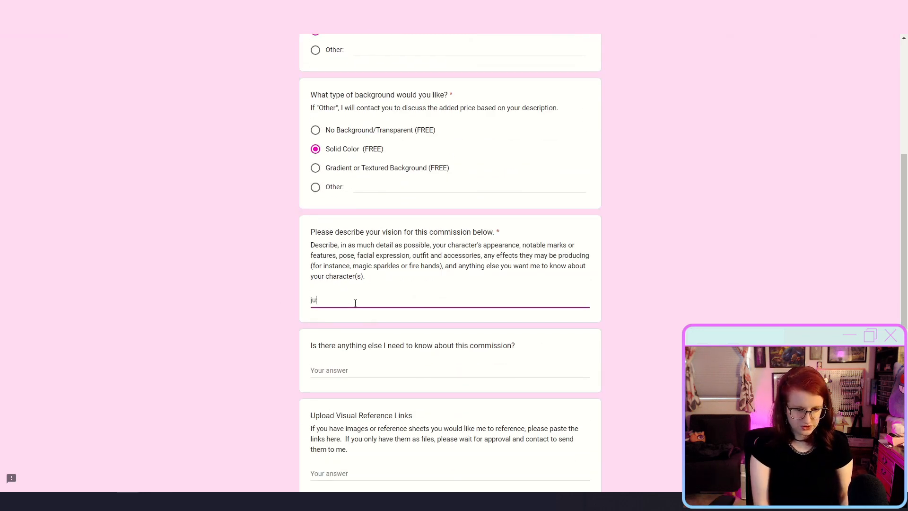
text( doin' his best)
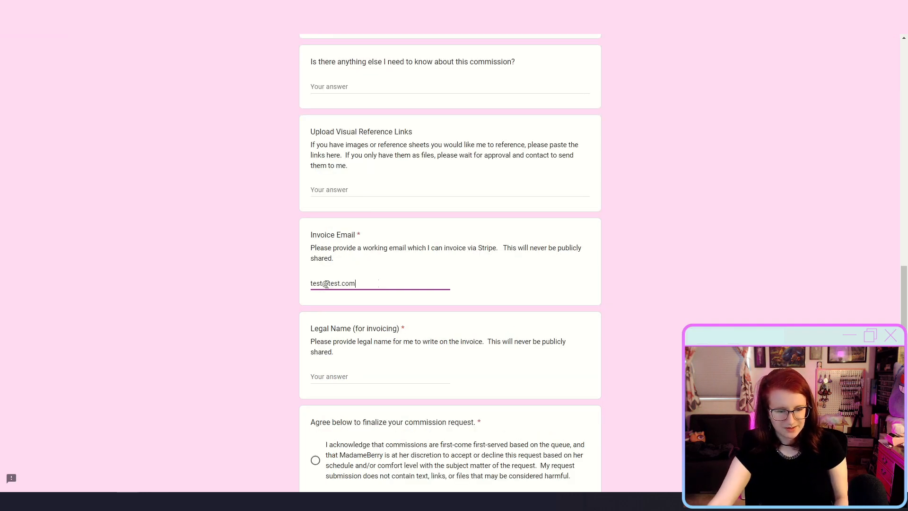
- Complete the invoice email and legal name fields with test details, accept the final acknowledgement and submit the request
drag(358, 285, 278, 289)
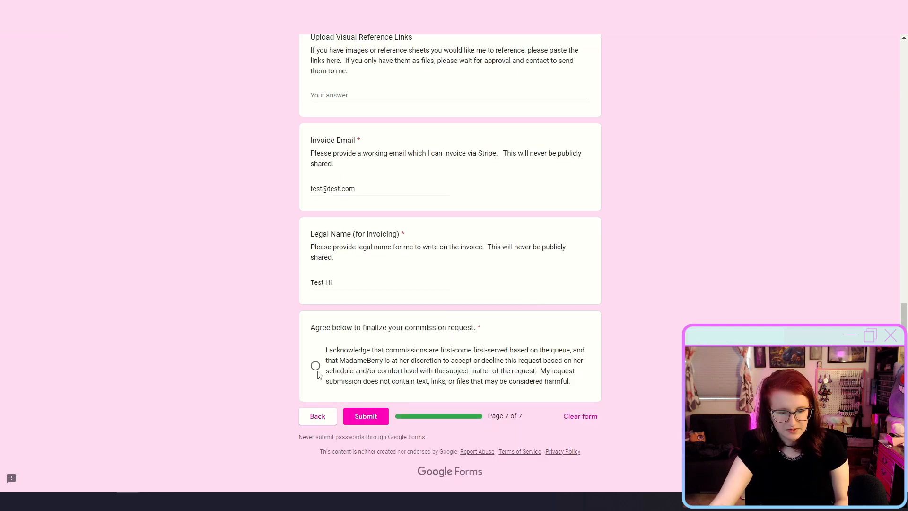
click(315, 365)
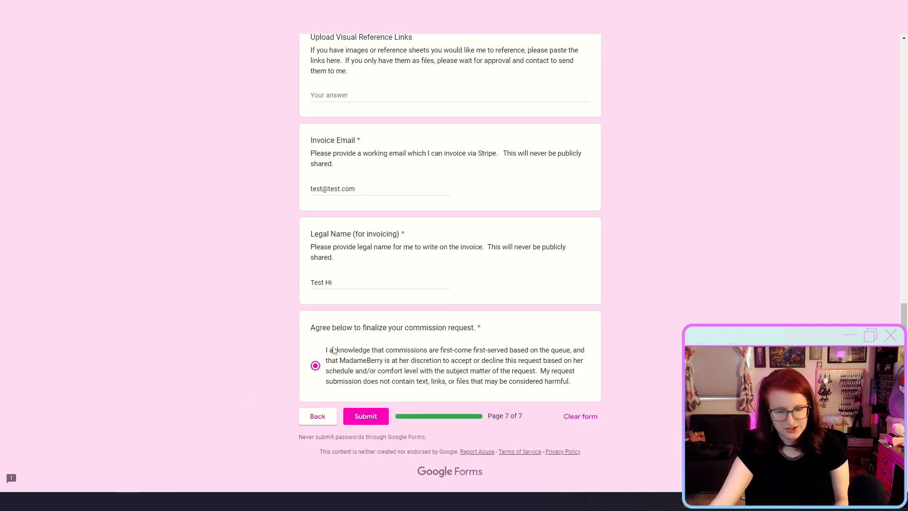
click(367, 421)
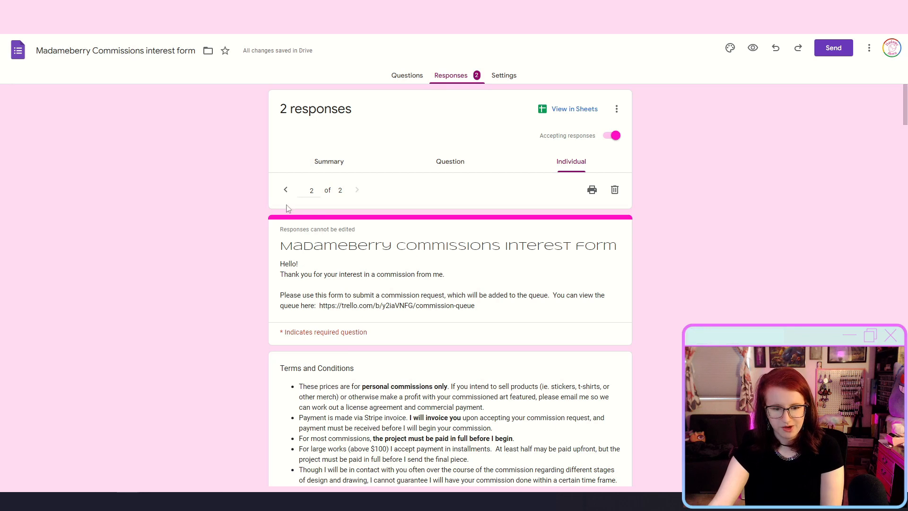
- Open the linked spreadsheet from the form's responses and highlight the new test response in row 3
middle_click(573, 109)
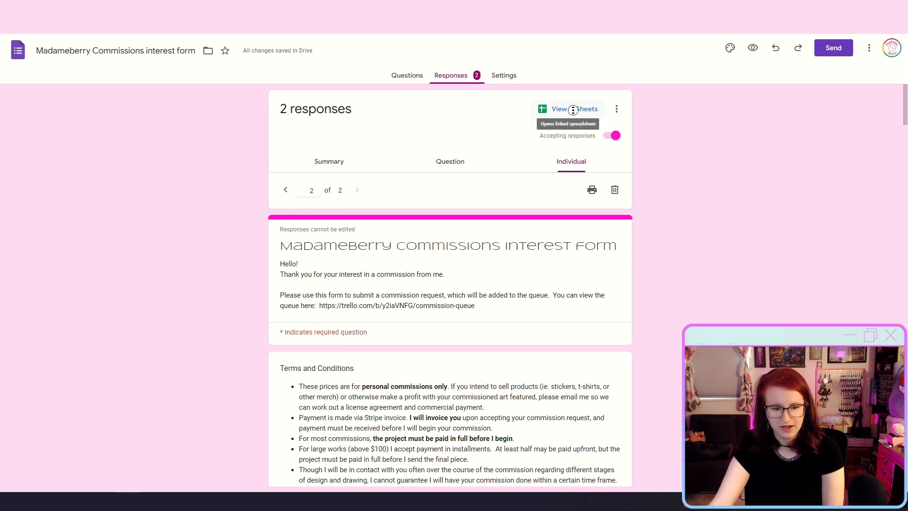
click(573, 110)
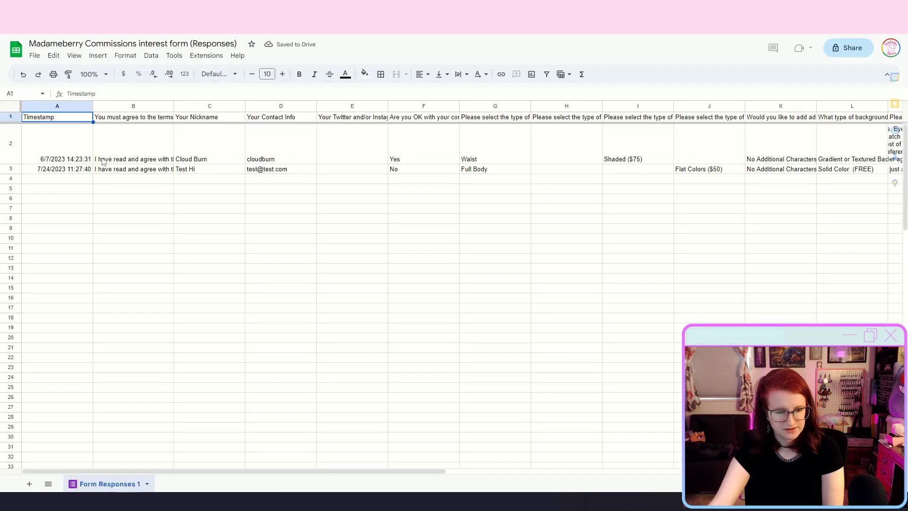
click(10, 169)
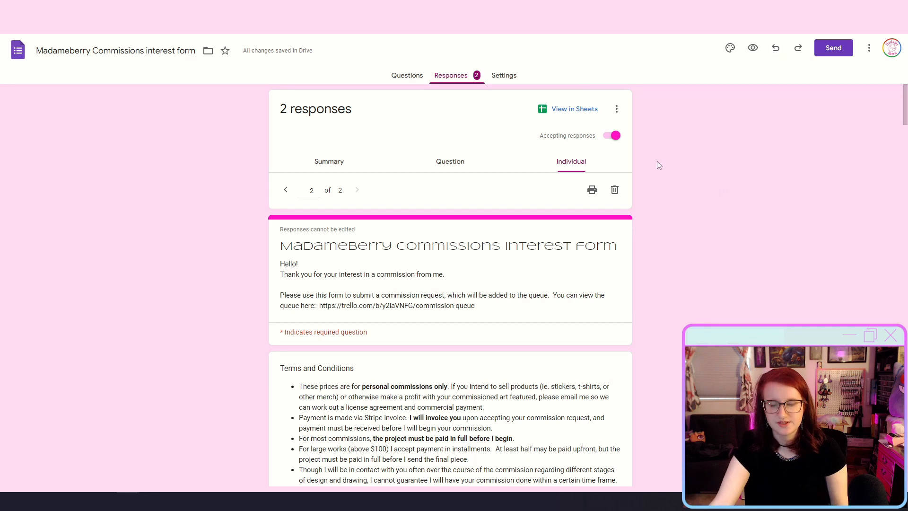
- Review the response options and the destination settings for responses, and close them without changes
click(617, 109)
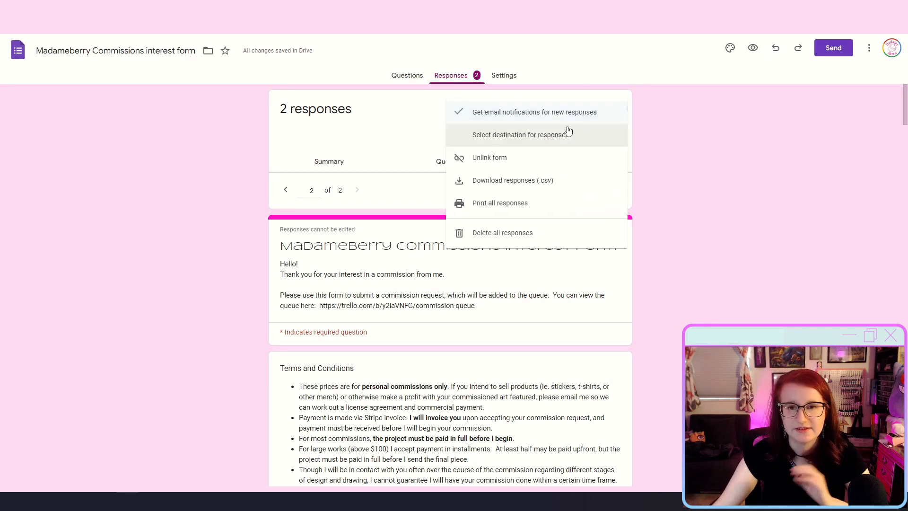
click(495, 141)
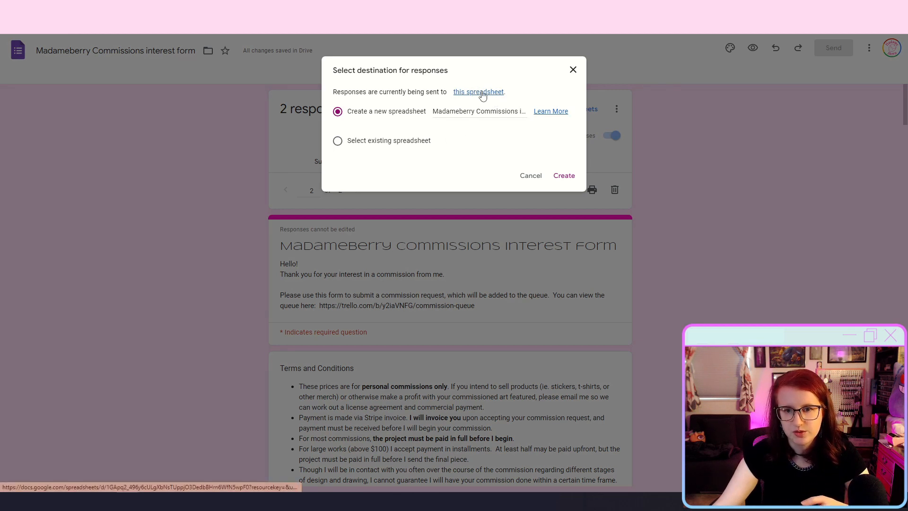
click(573, 69)
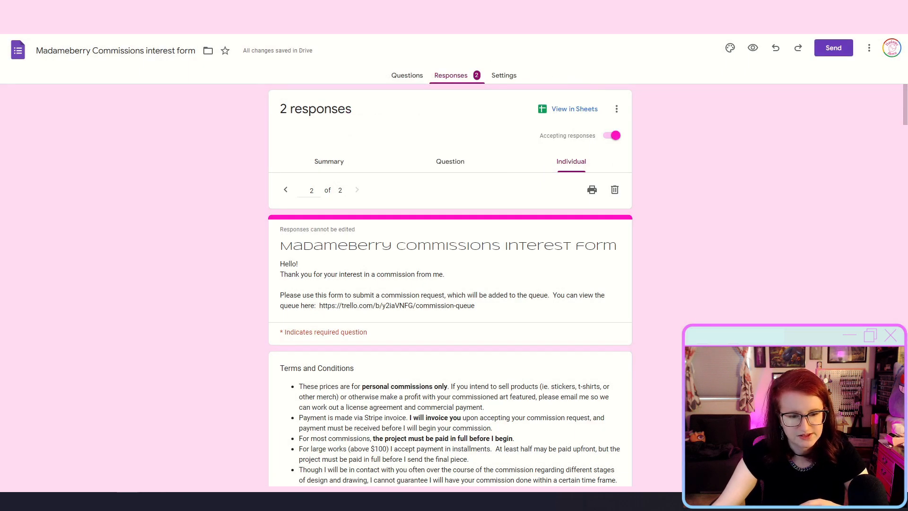
- Return to the form's responses and reopen the linked spreadsheet in Google Sheets
key(ctrl+Tab)
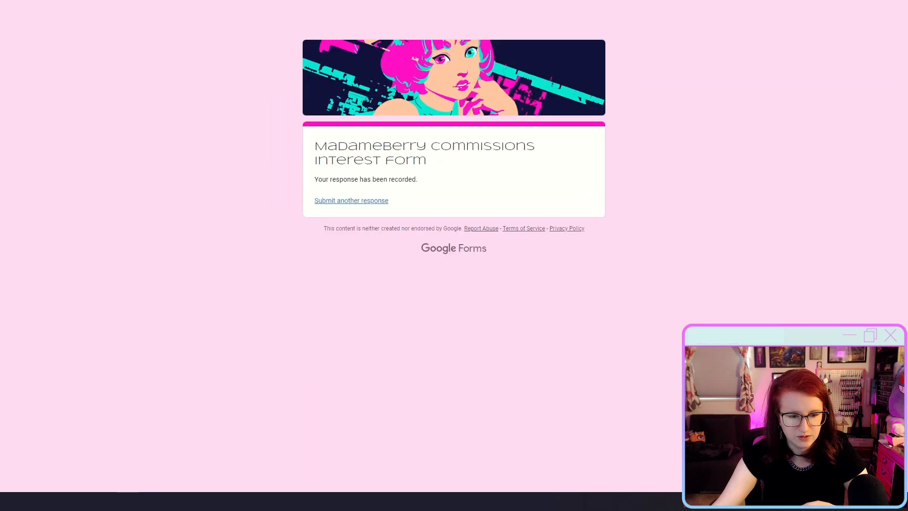
key(ctrl+Tab)
key(ctrl+Tab)
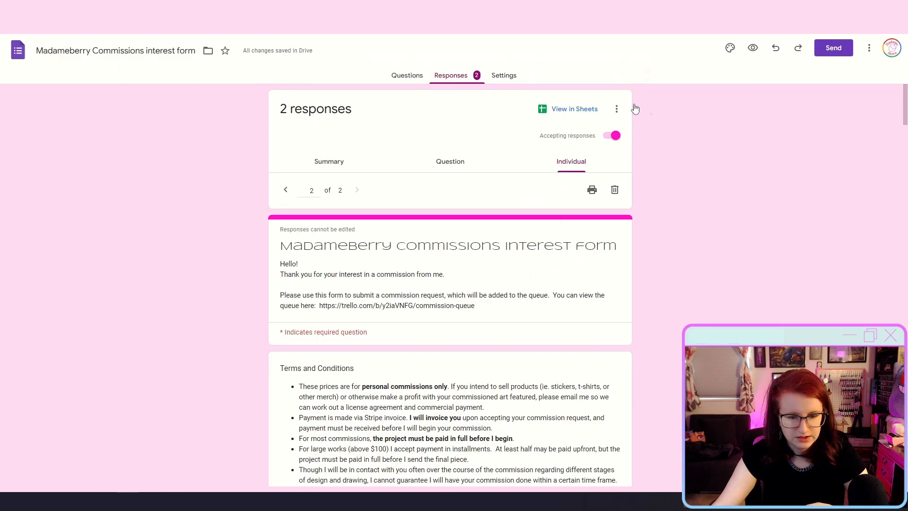
click(585, 112)
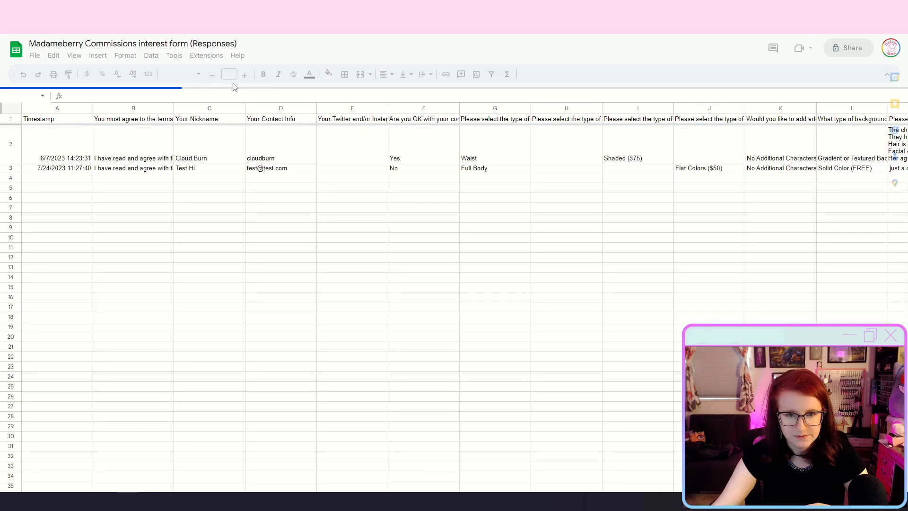
- Switch to Zapier's Zap history and open the run that creates a Trello card from a new Google Forms response
key(ctrl+shift+Tab)
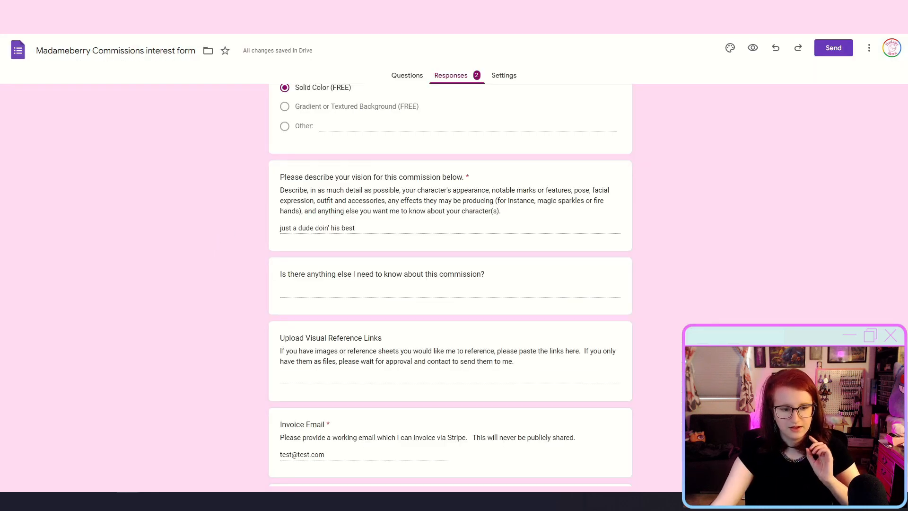
key(ctrl+Tab)
key(ctrl+Tab)
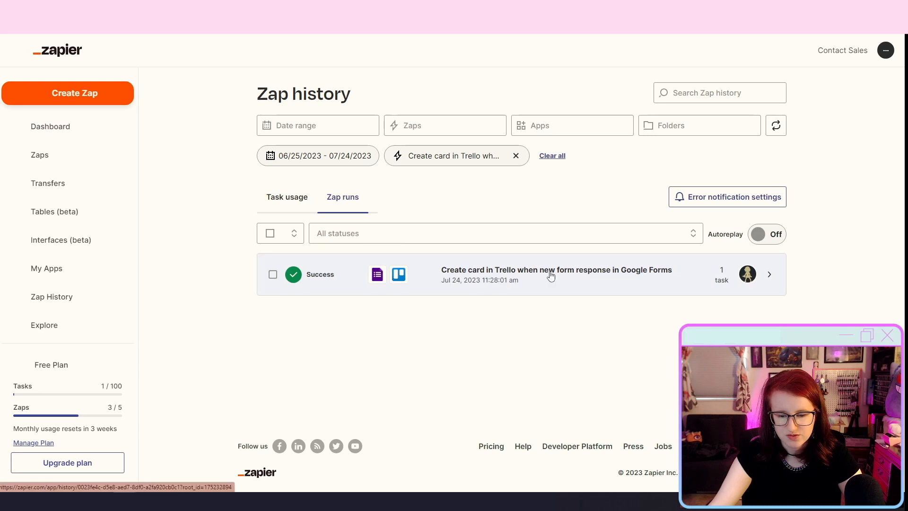
click(580, 283)
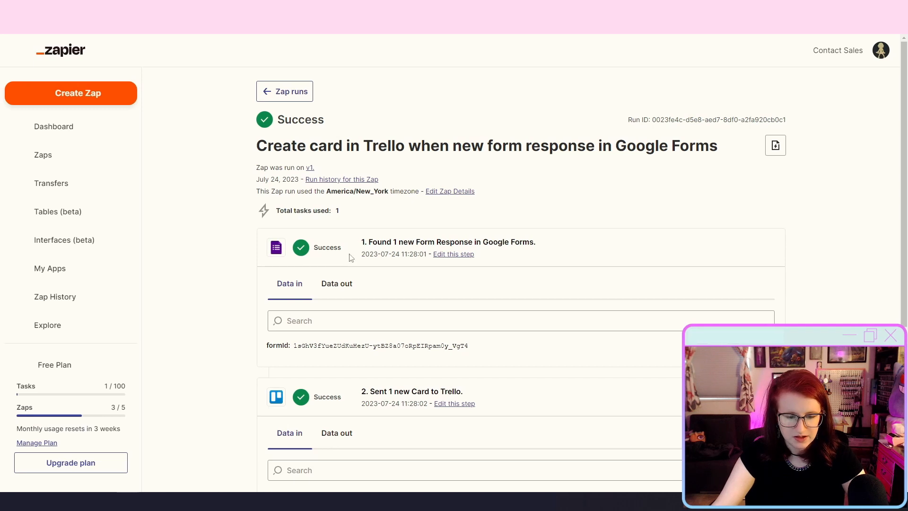
- Highlight the run's Google Forms and Trello steps, and check the Requested list on Trello's Commission Queue board
drag(381, 242, 531, 245)
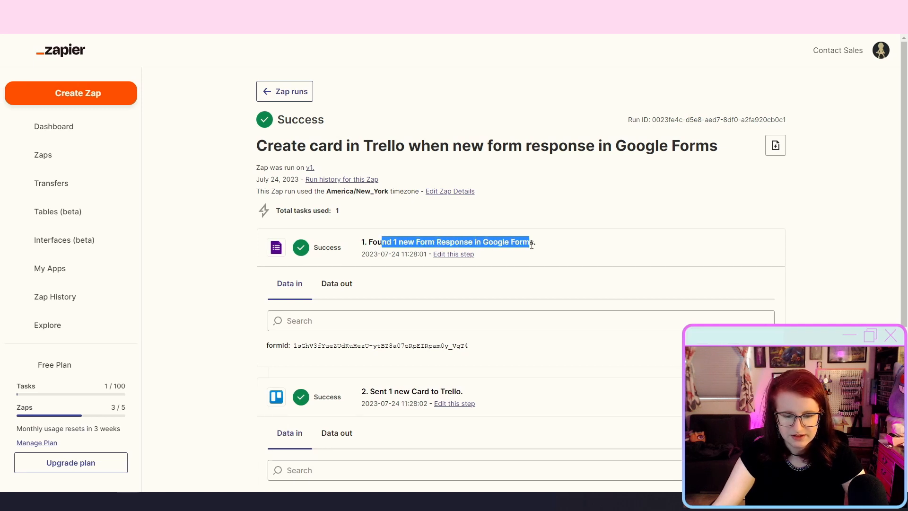
click(508, 244)
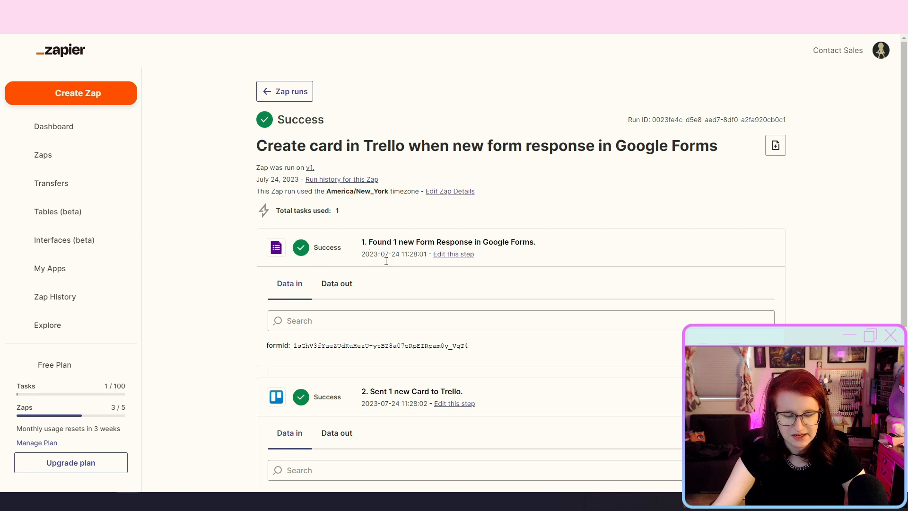
scroll(287, 293, down, 2)
scroll(287, 294, down, 5)
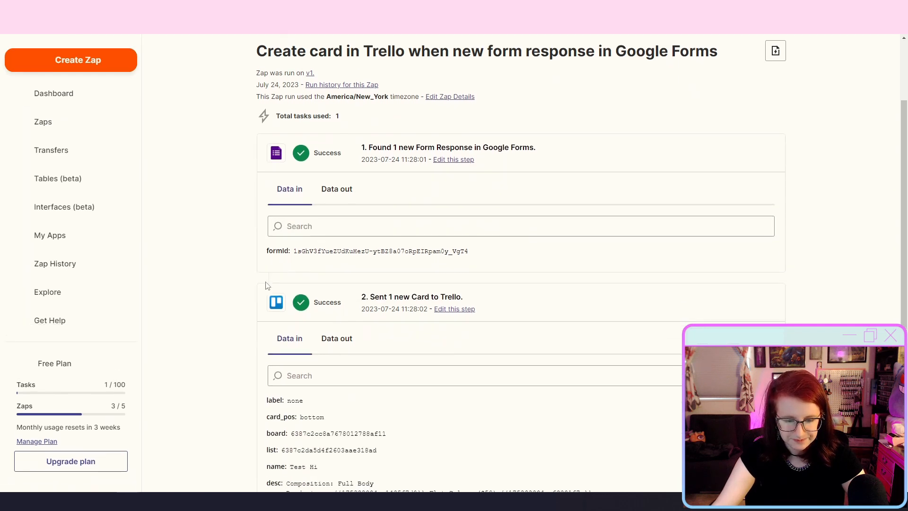
drag(373, 153, 466, 155)
click(232, 8)
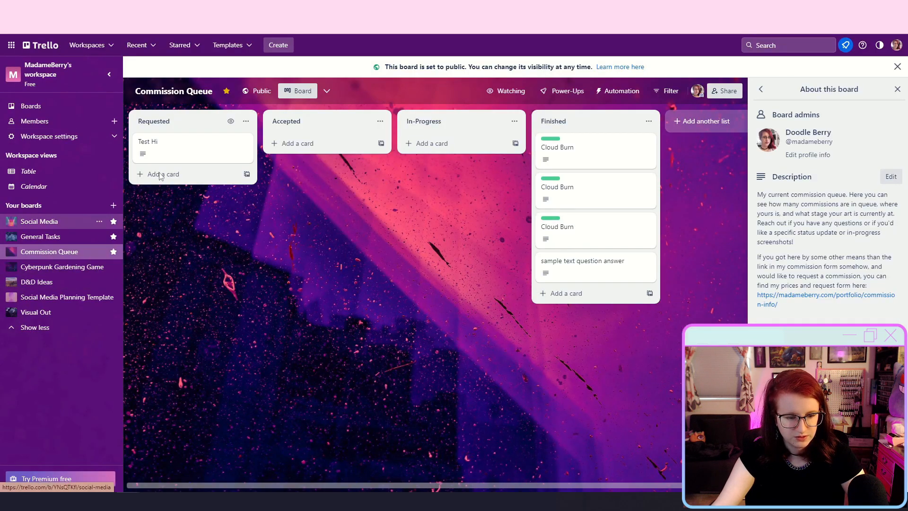
click(393, 8)
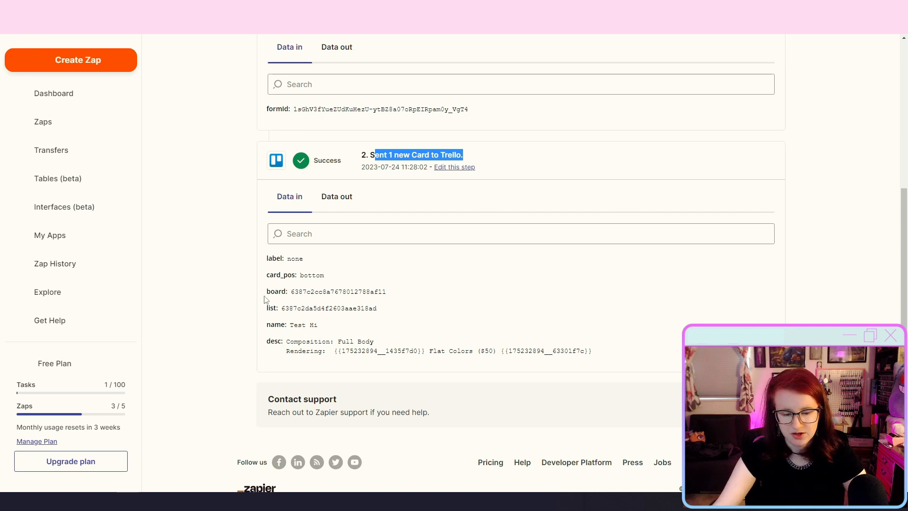
- Highlight the card name, composition and Flat Colors ($50) rendering in the data the Zap run sent to Trello
drag(267, 325, 329, 324)
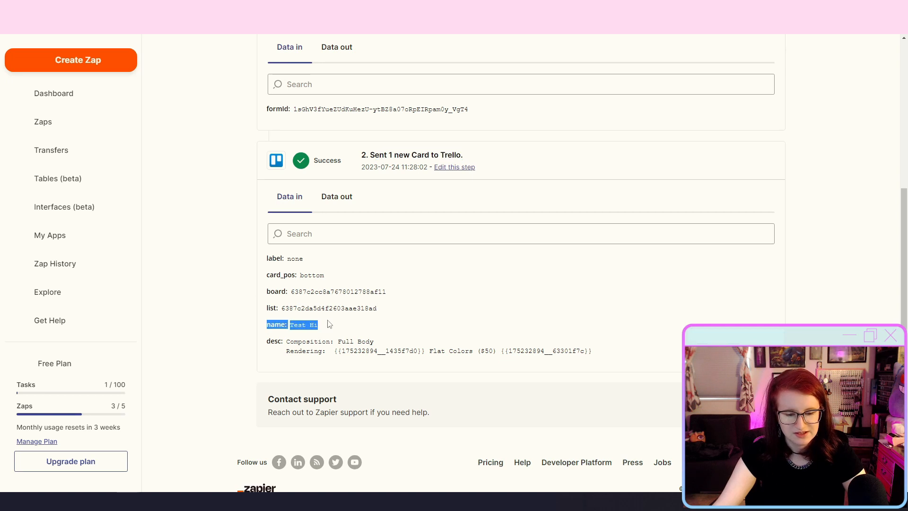
click(287, 350)
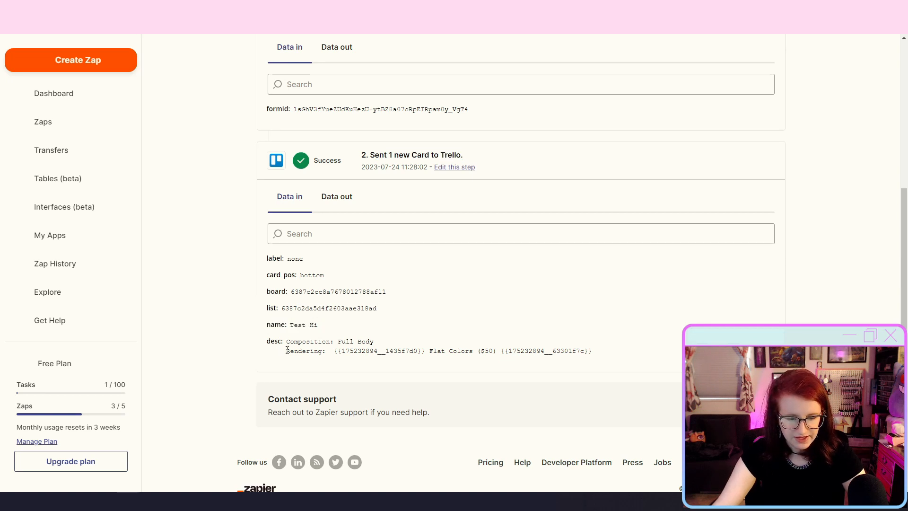
drag(286, 342, 387, 345)
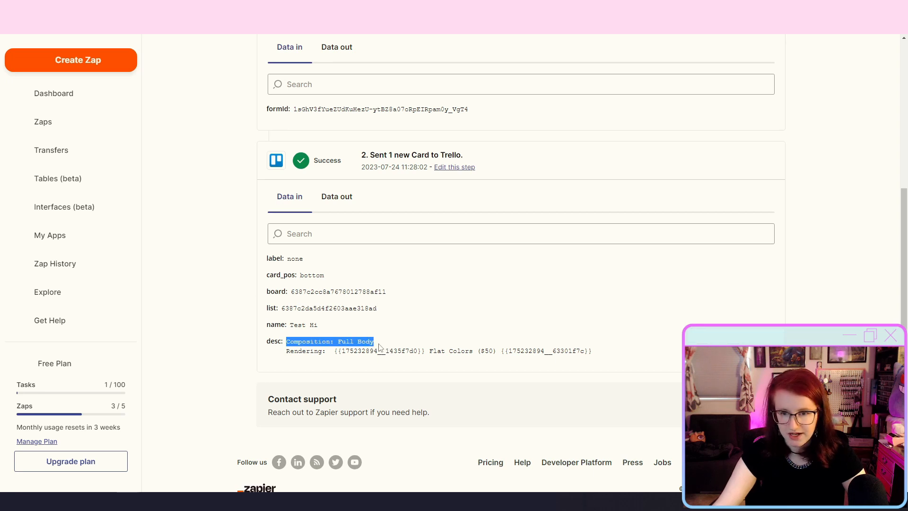
click(287, 350)
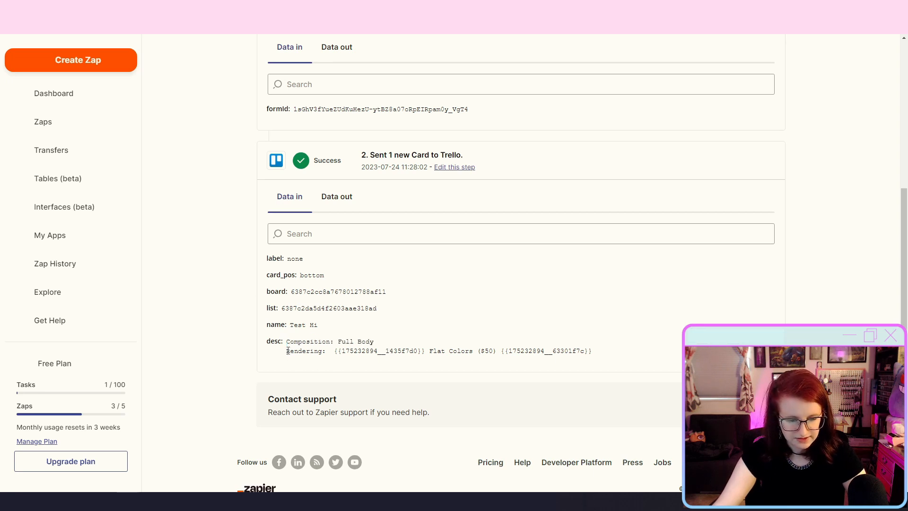
drag(425, 354, 500, 354)
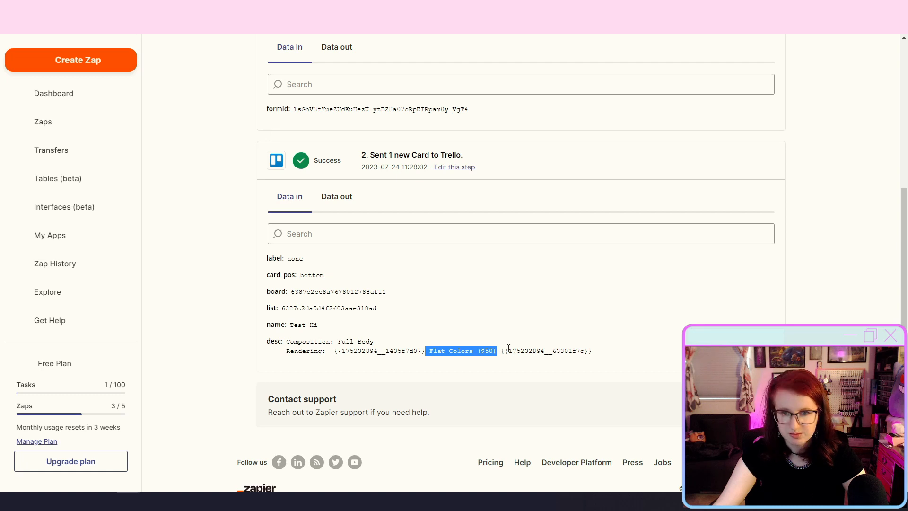
click(508, 348)
- Open the Test Hi card in Trello's Requested list, highlight its description, and close the card without changes
click(279, 9)
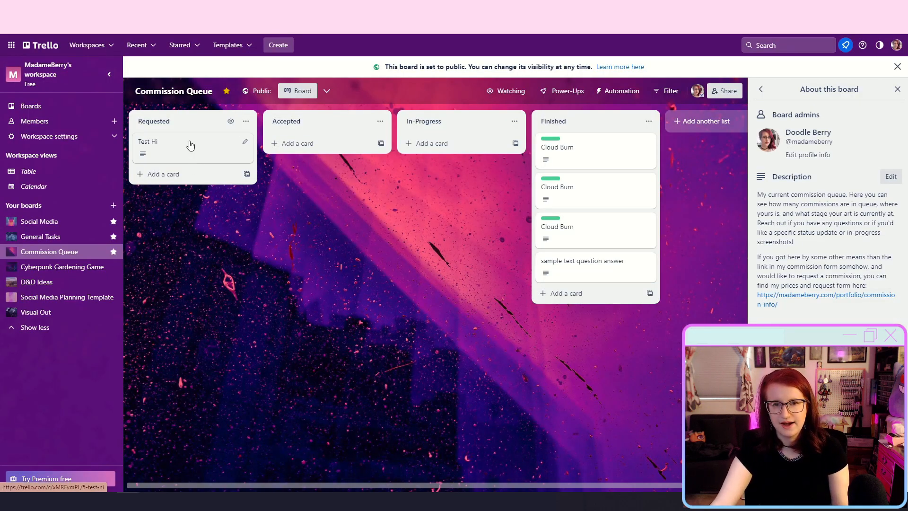
click(203, 153)
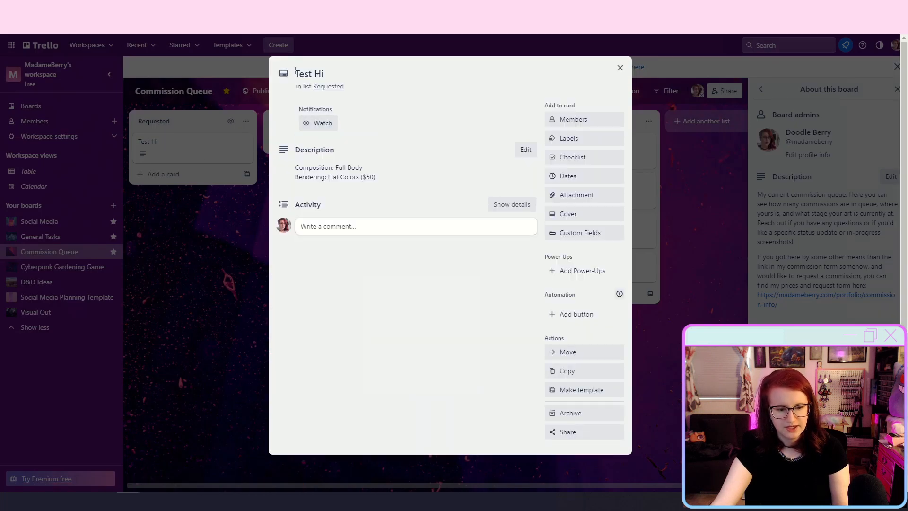
click(351, 73)
click(296, 173)
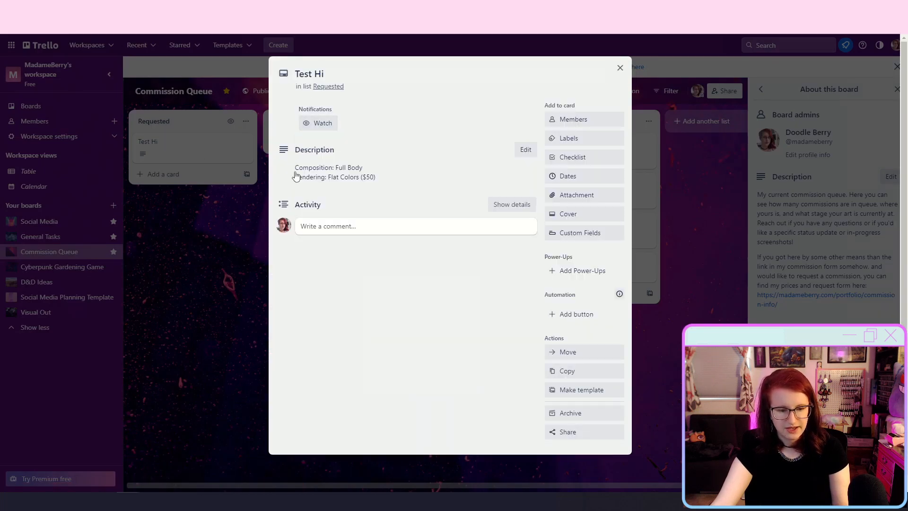
shift+click(308, 201)
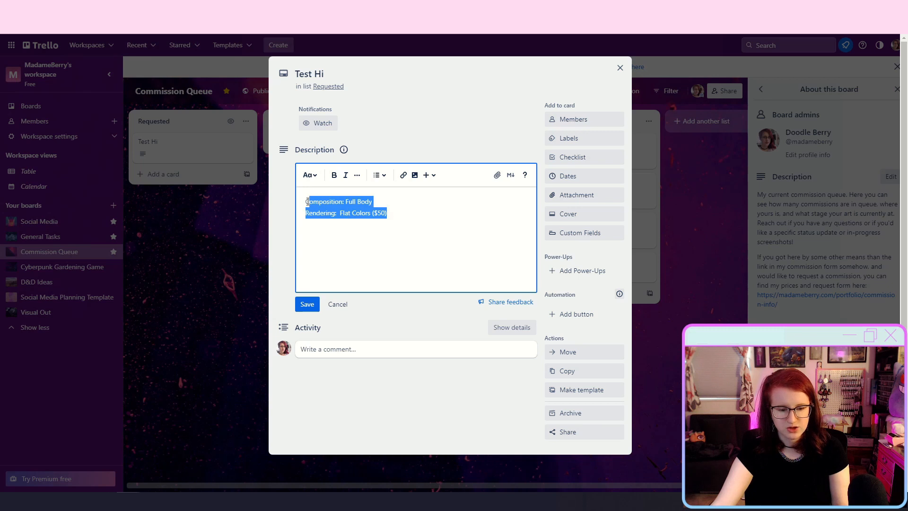
click(183, 244)
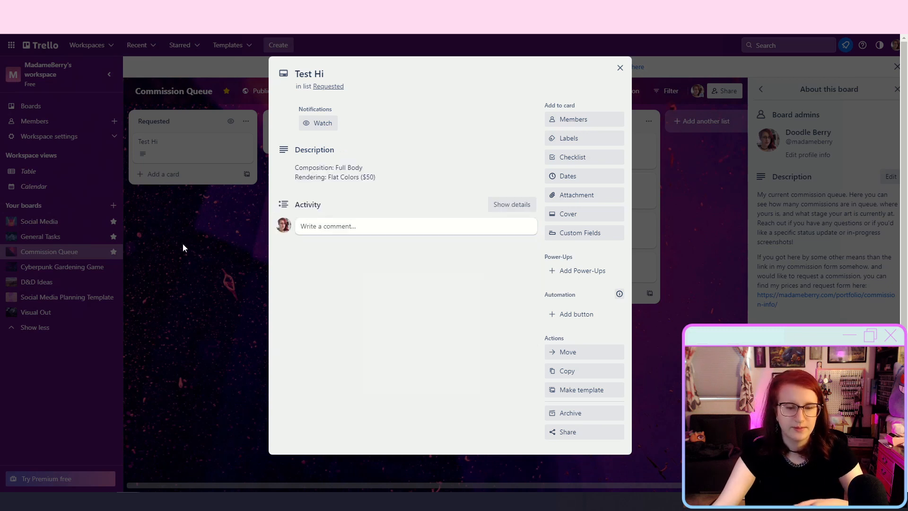
click(182, 243)
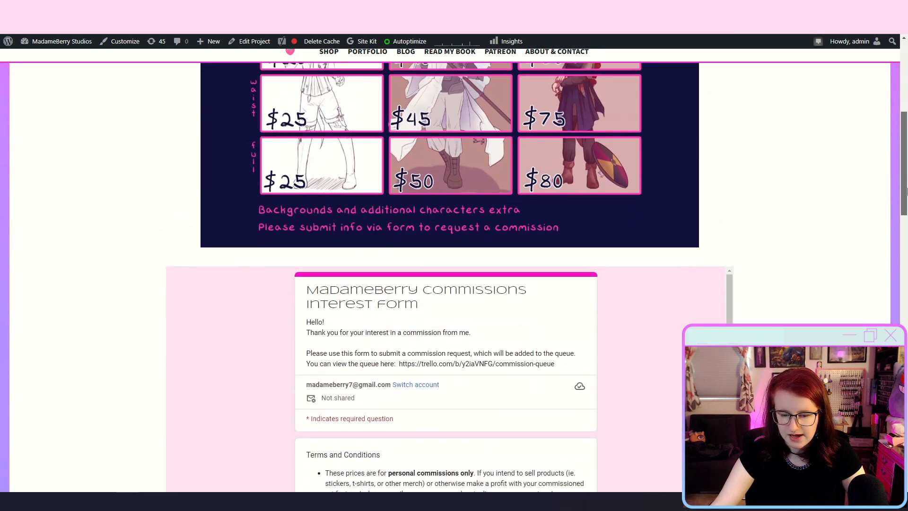
- Review the embedded interest form and the commission price chart on the website's Personal Commissions page
drag(900, 130, 905, 221)
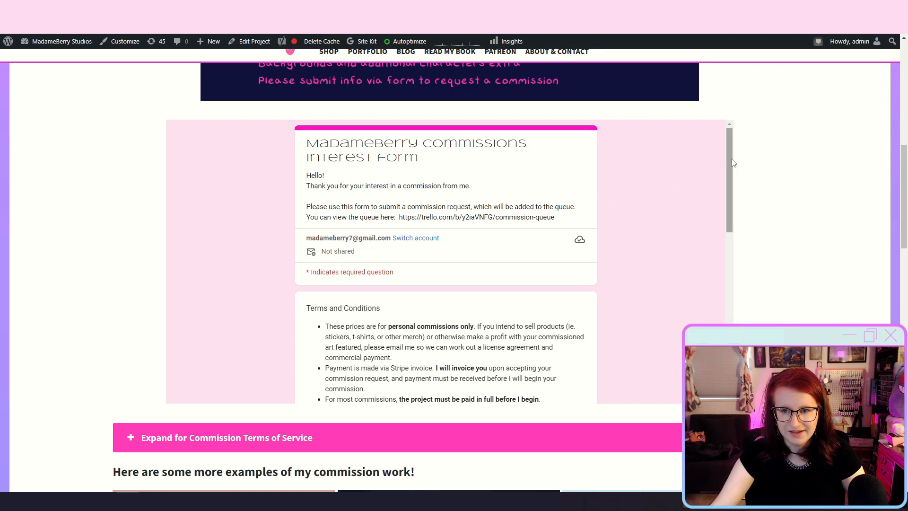
scroll(718, 168, down, 10)
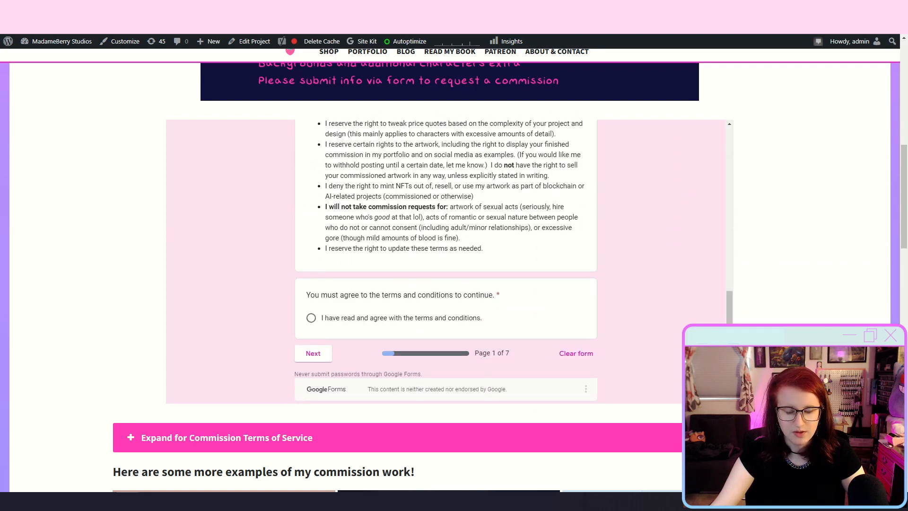
scroll(758, 235, up, 8)
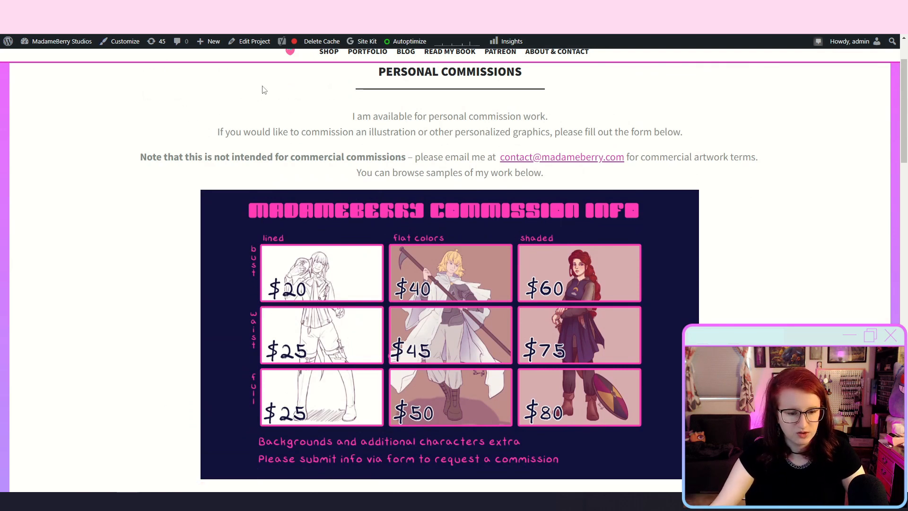
scroll(261, 90, up, 1)
scroll(254, 127, down, 4)
scroll(127, 162, down, 7)
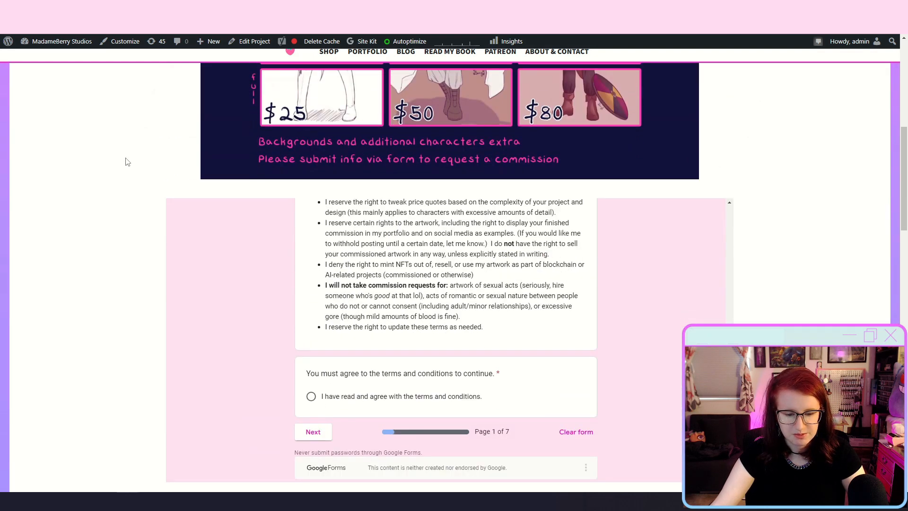
- Expand the Commission Terms of Service section below the embedded form, read through it and collapse it again
click(154, 285)
scroll(155, 288, down, 7)
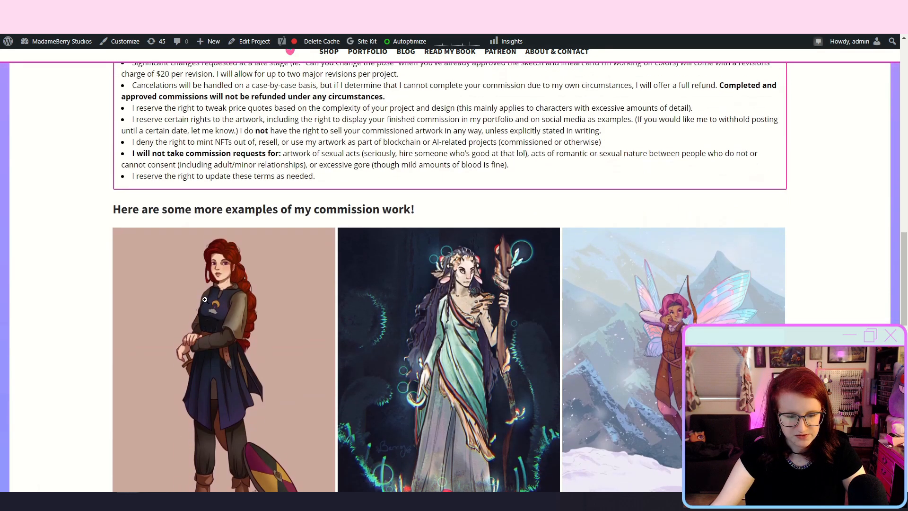
scroll(154, 289, up, 4)
mouse_move(730, 307)
mouse_down()
mouse_move(735, 127)
mouse_move(750, 264)
mouse_move(731, 310)
mouse_up()
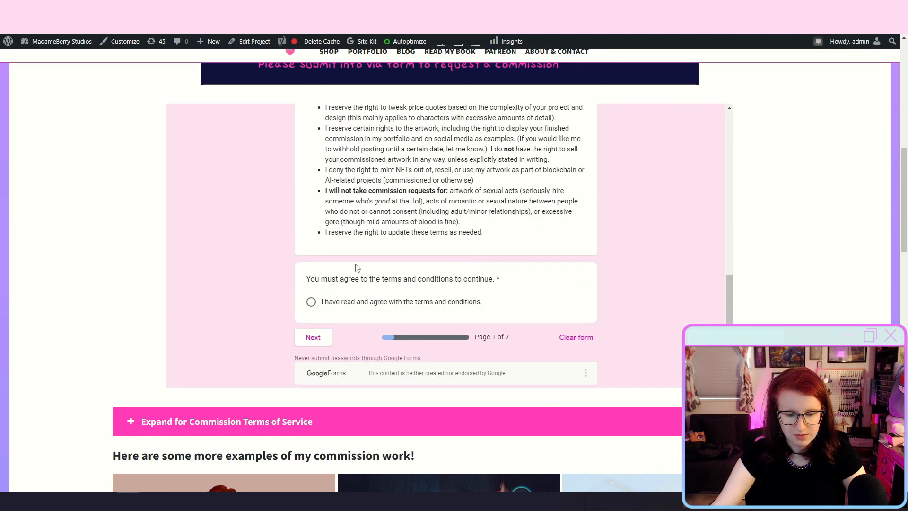
- Examine the commission price chart and browse the gallery of commission work examples further down the page
scroll(151, 313, up, 8)
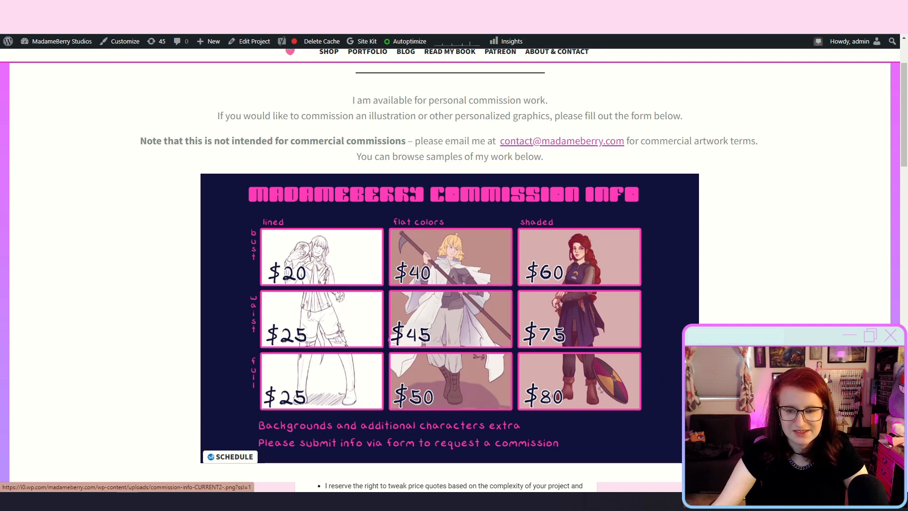
scroll(154, 249, down, 15)
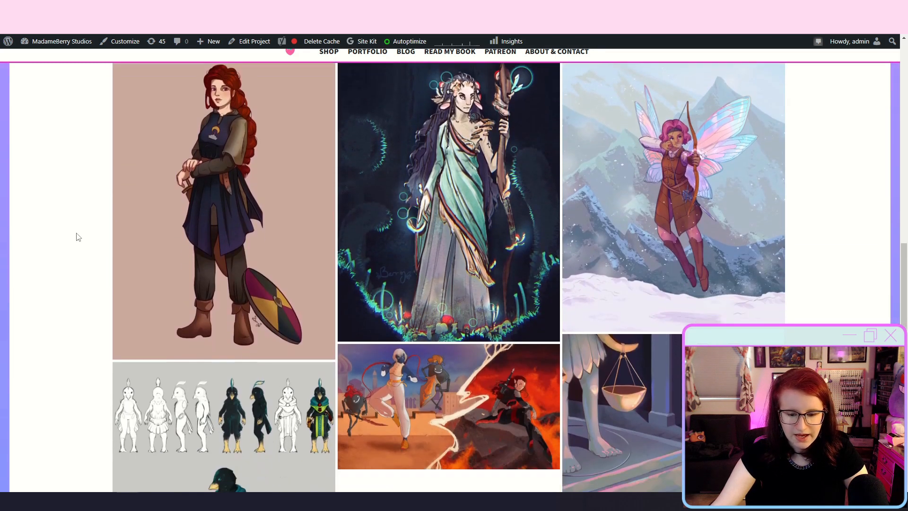
scroll(78, 237, down, 10)
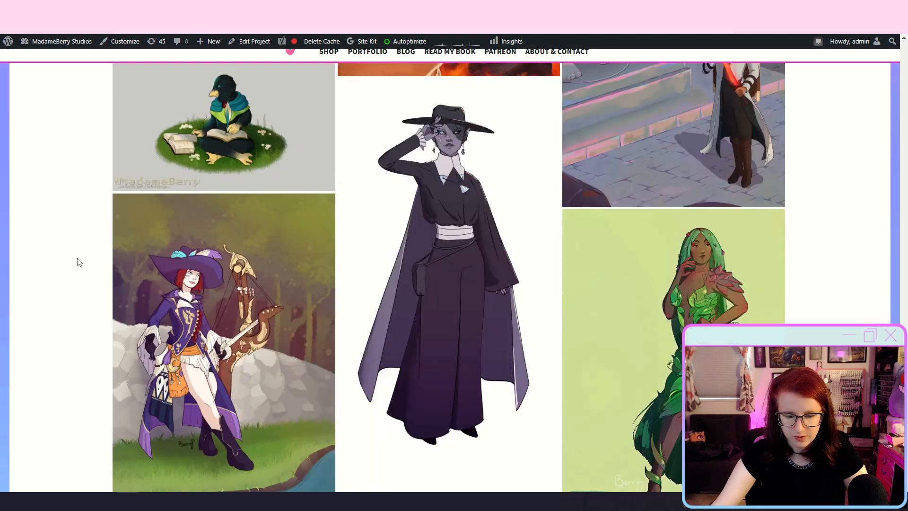
scroll(78, 261, down, 5)
scroll(78, 260, up, 15)
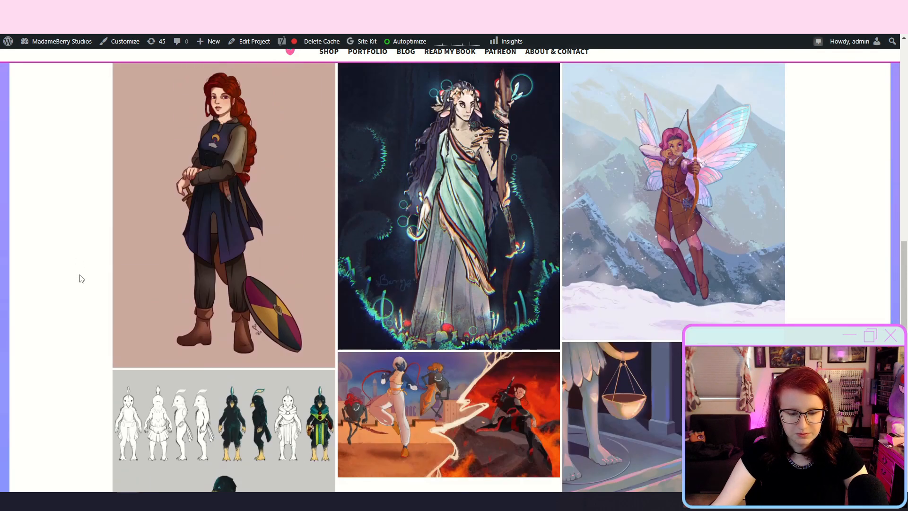
scroll(86, 273, up, 10)
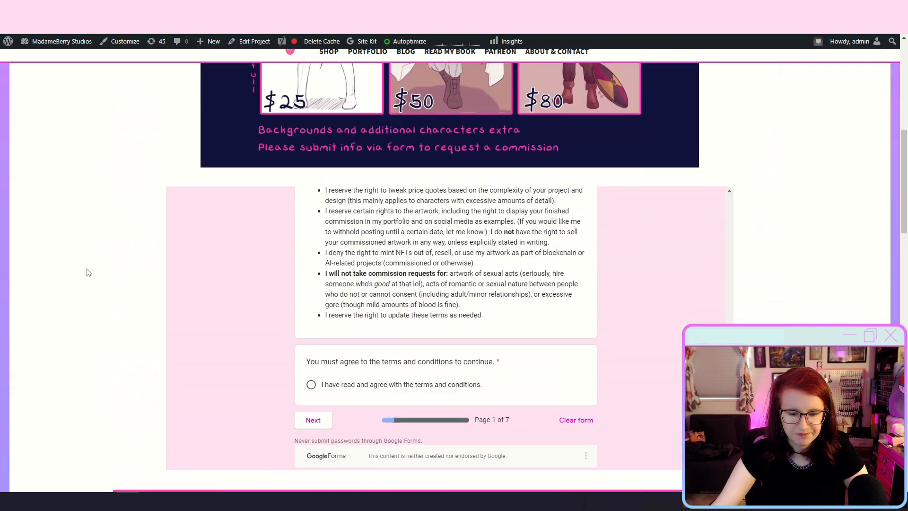
- Review the introduction and terms of the embedded interest form and the page content around it
scroll(255, 324, up, 10)
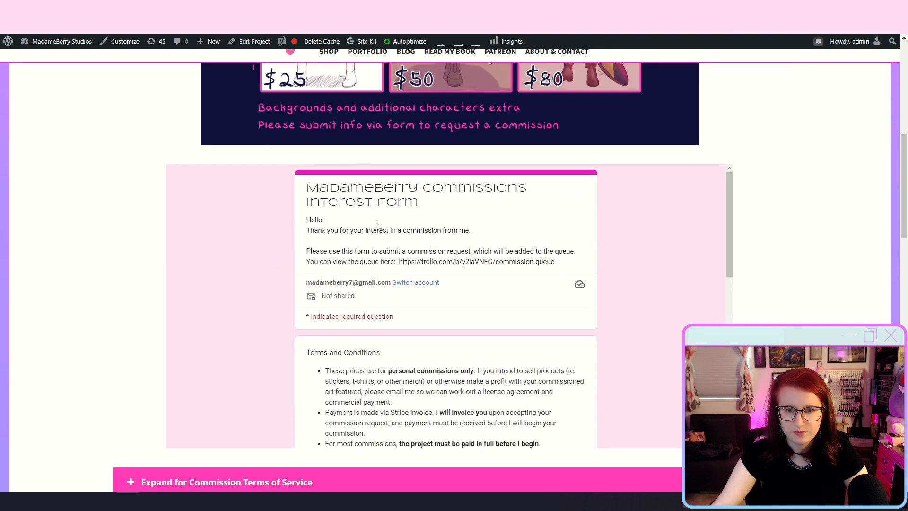
scroll(90, 299, up, 6)
scroll(89, 299, down, 7)
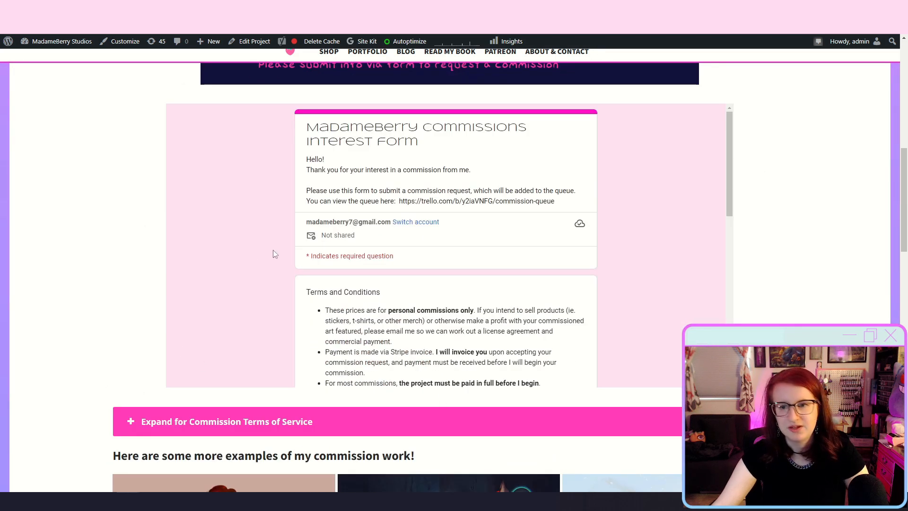
scroll(128, 341, down, 4)
scroll(86, 329, down, 2)
scroll(85, 329, up, 2)
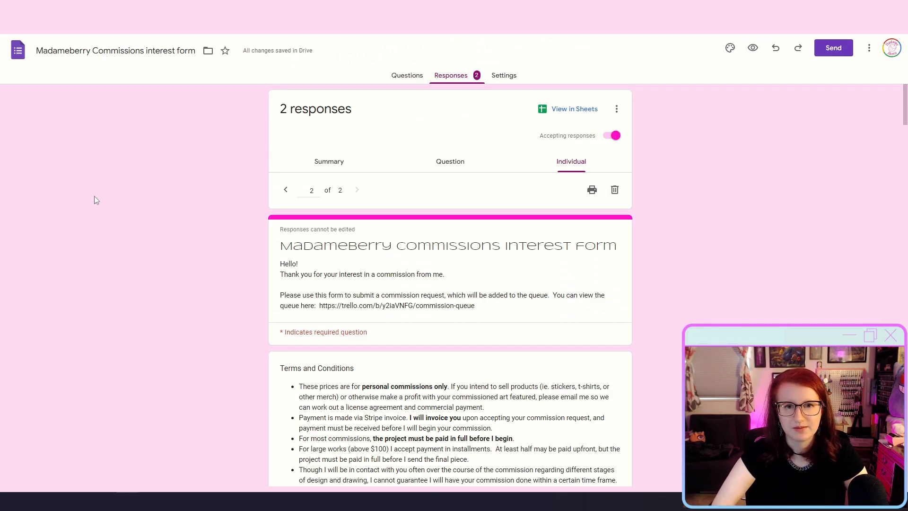